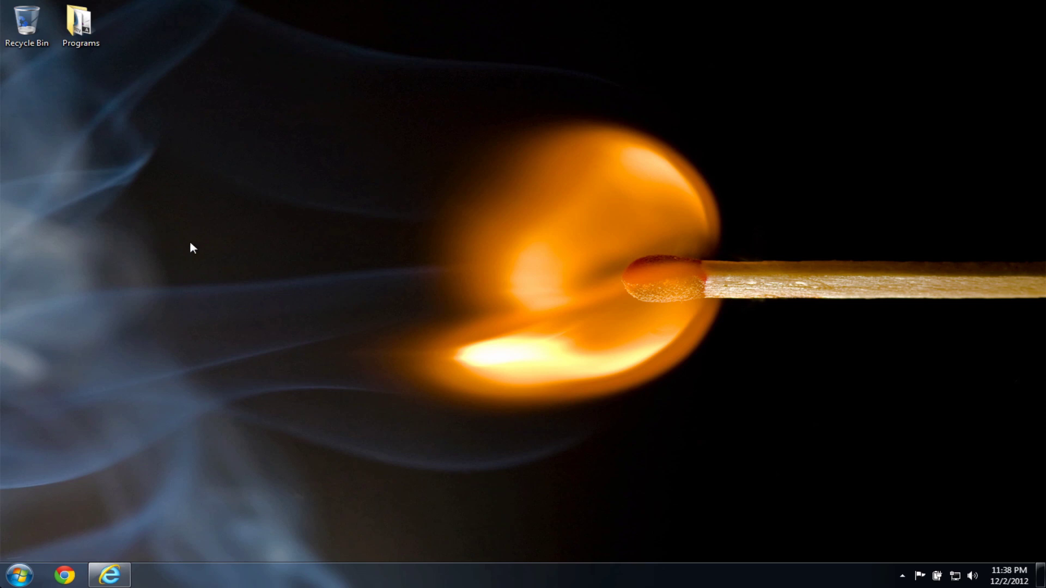
Bring the fds-smv project page back up and go to its Download FDS and Smokeview page.
left_click(109, 575)
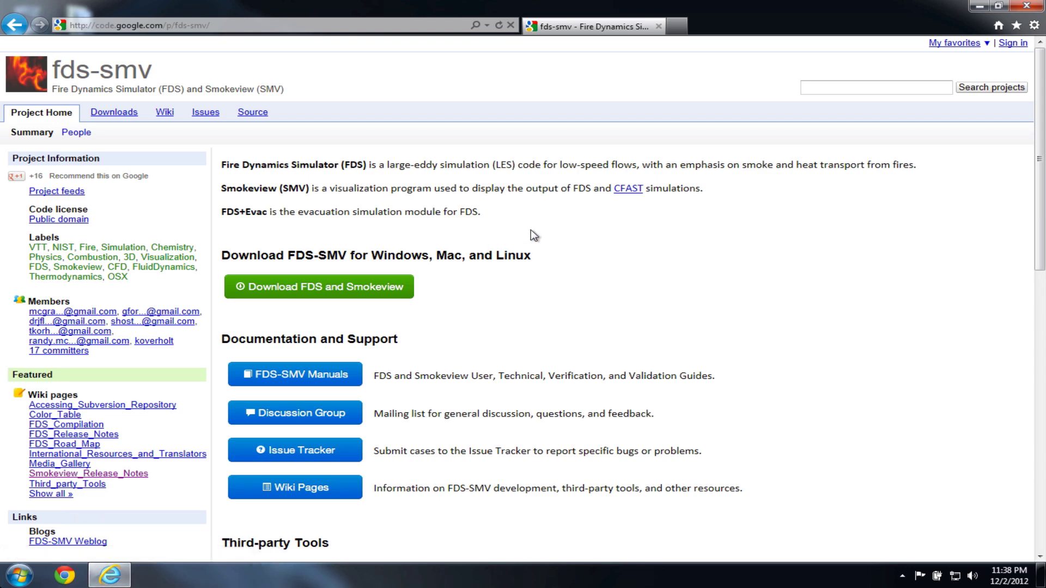
left_click(381, 287)
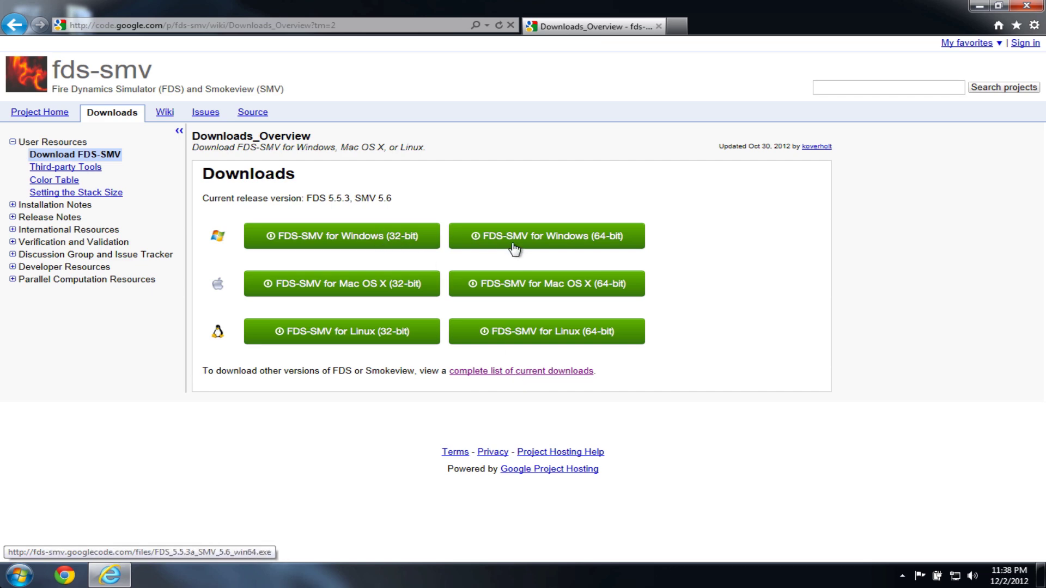
Save the 64-bit installer FDS_6RC1_SMV_6.0.7_win_64.exe and dismiss the unverified-publisher warning.
left_click(521, 372)
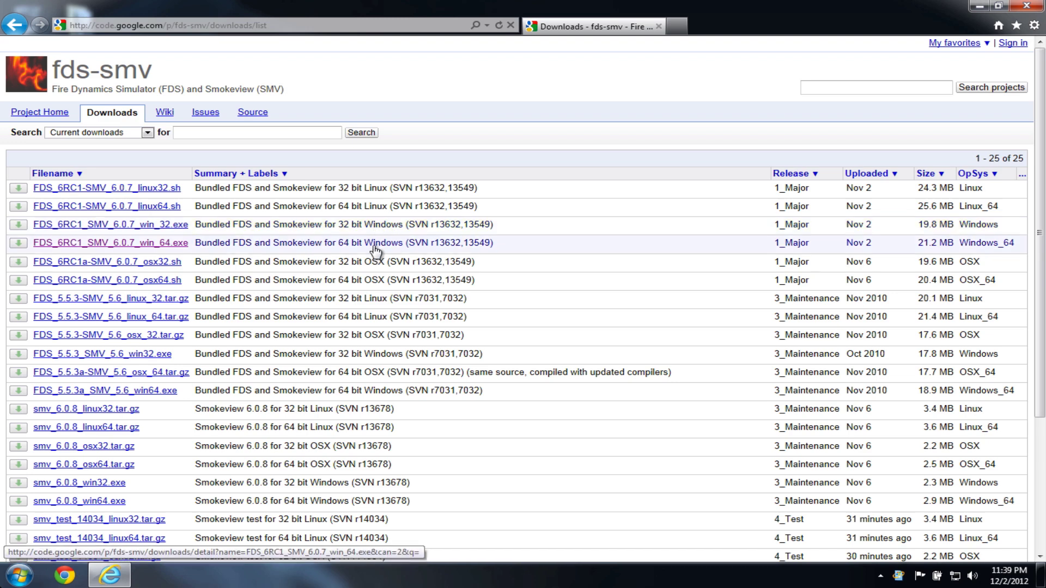
left_click(349, 243)
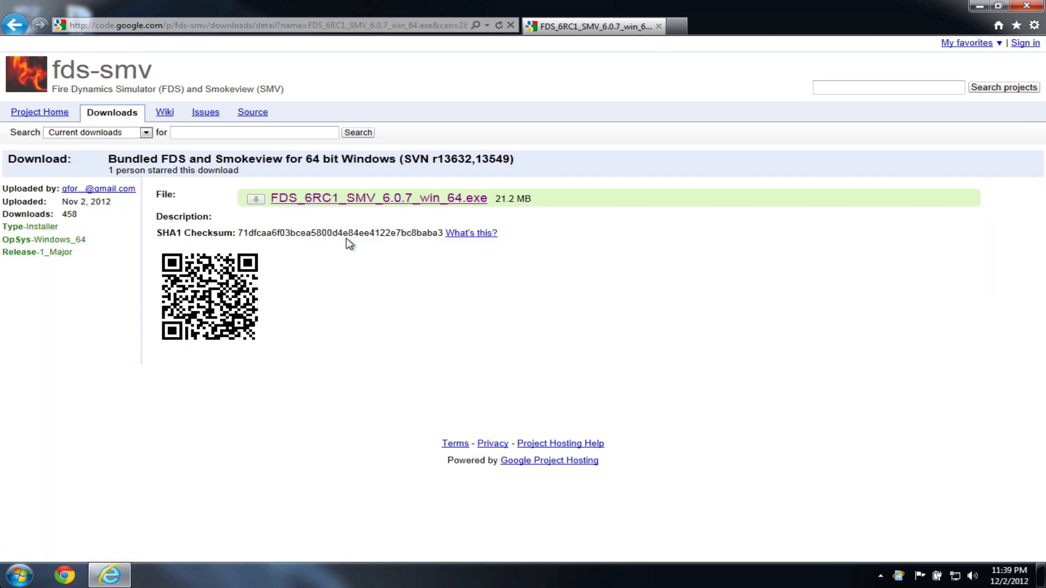
left_click(417, 199)
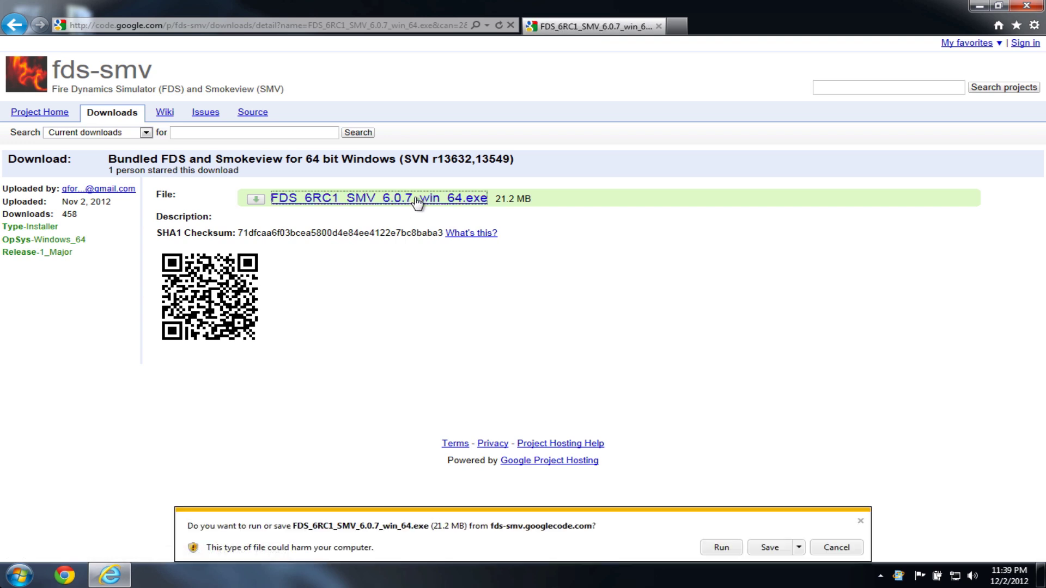
left_click(769, 548)
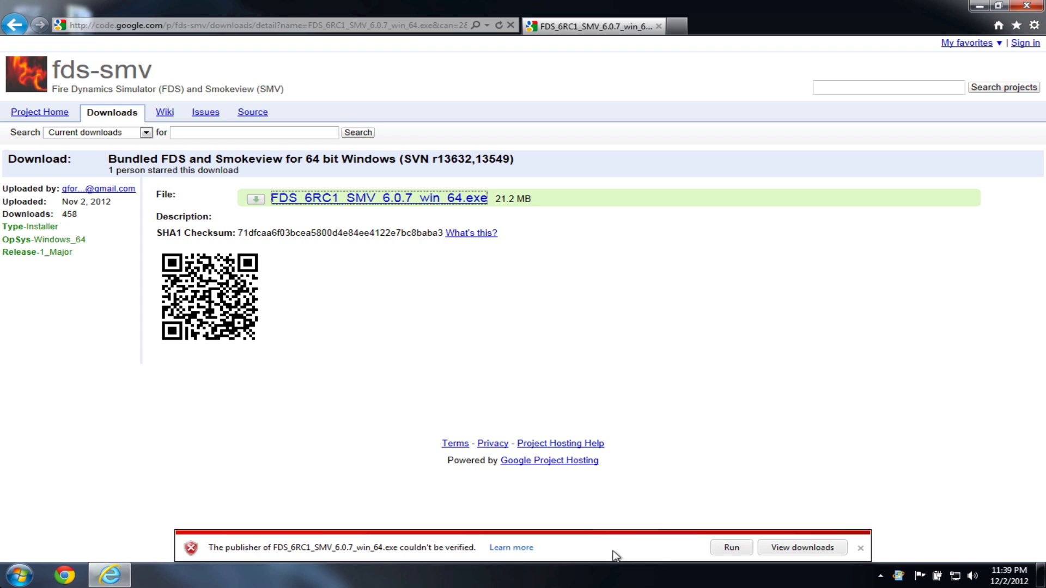
left_click(859, 548)
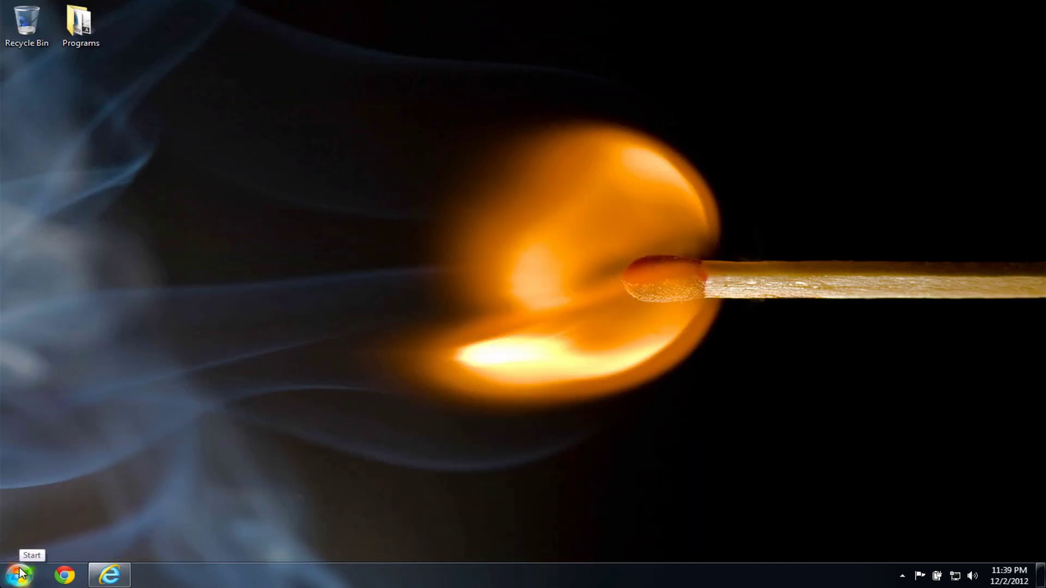
Run FDS_6RC1_SMV_6.0.7_win_64 from the Downloads folder and approve the User Account Control prompt.
left_click(20, 574)
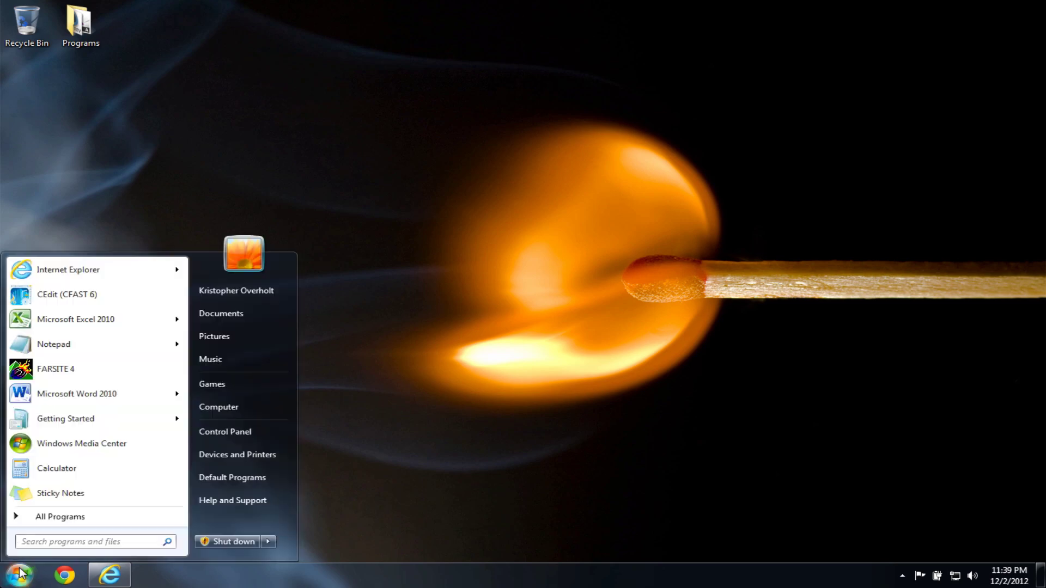
left_click(253, 410)
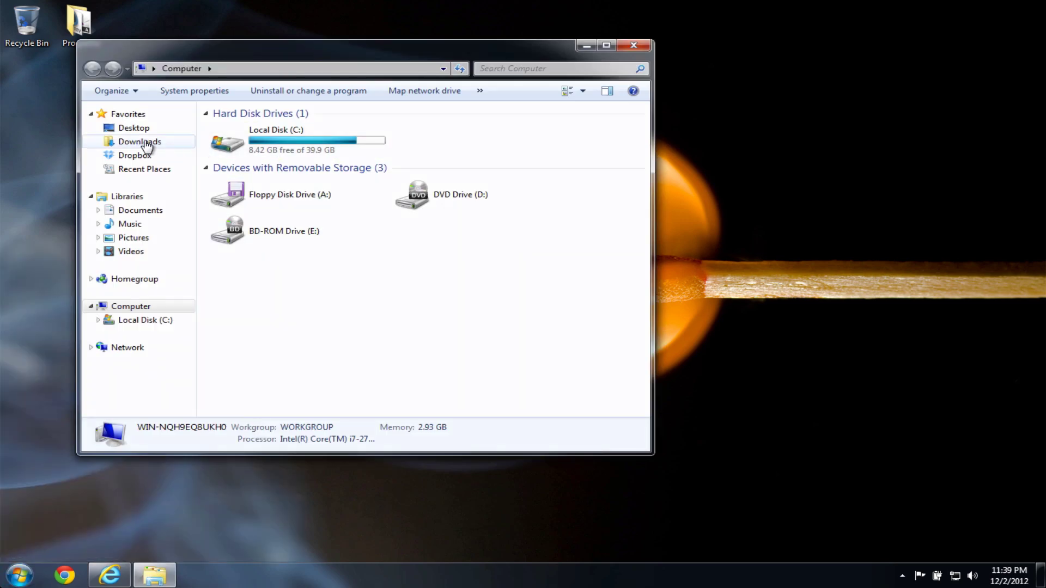
left_click(140, 141)
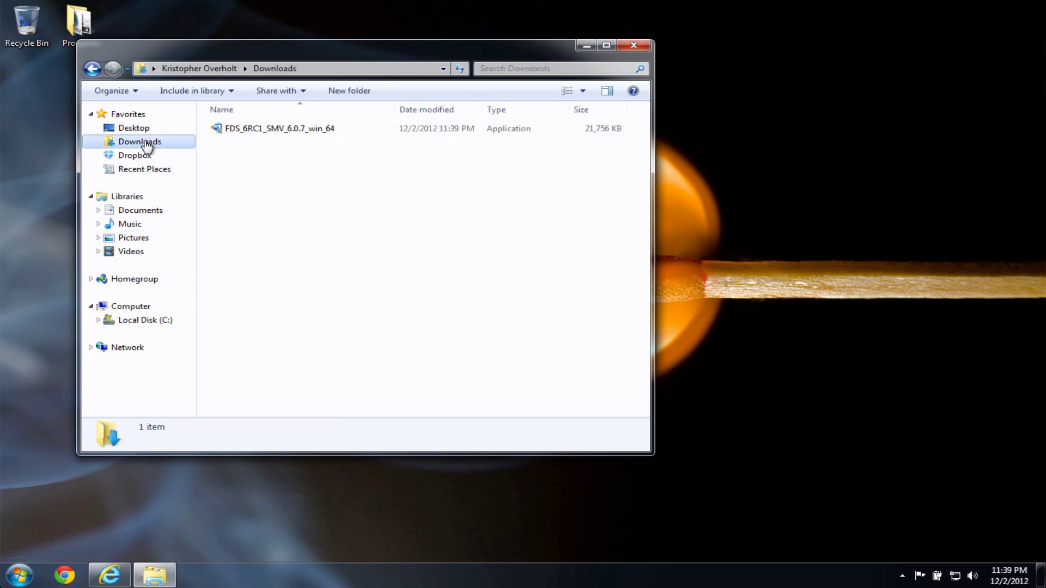
double_click(291, 128)
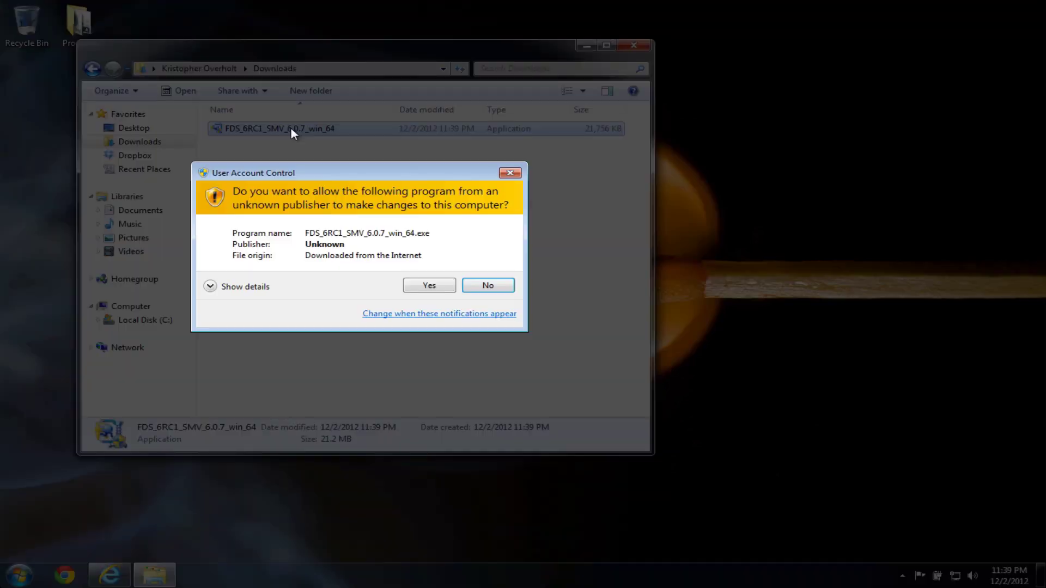
left_click(431, 286)
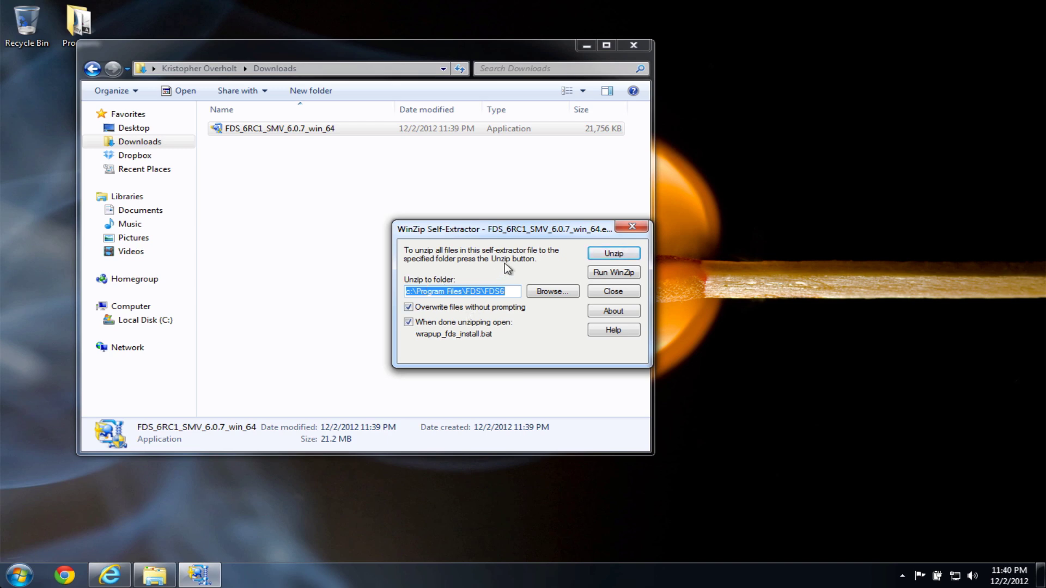
Unzip the files into c:\Program Files\FDS\FDS6, acknowledge success, and let the setup script finish.
left_click(626, 256)
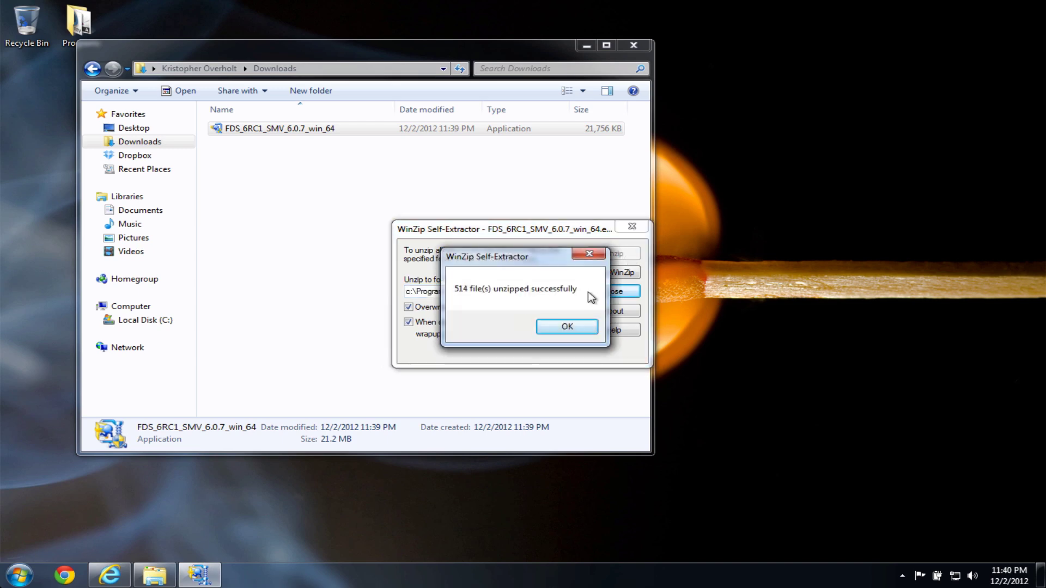
left_click(566, 328)
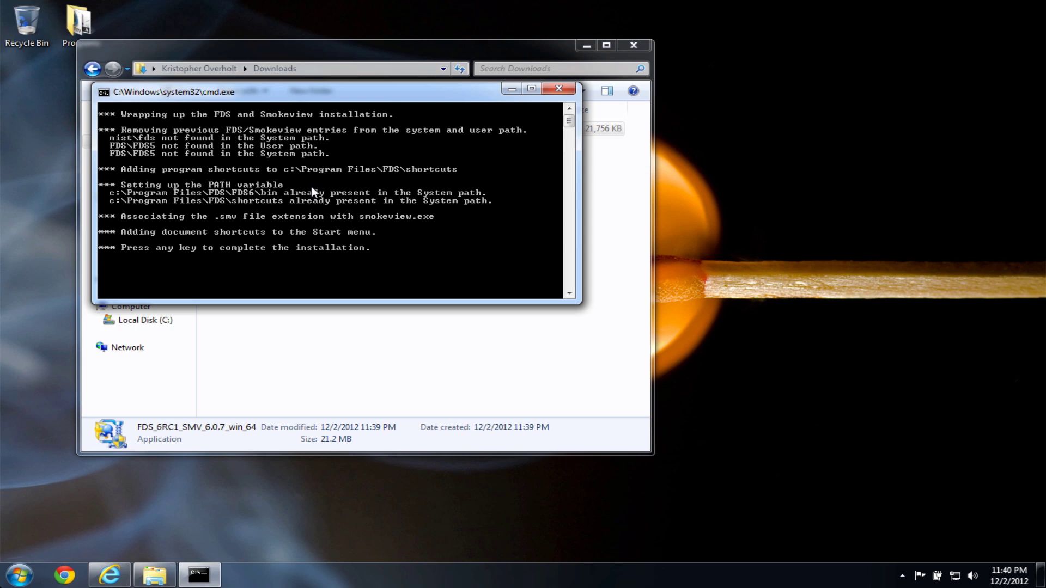
key("Return")
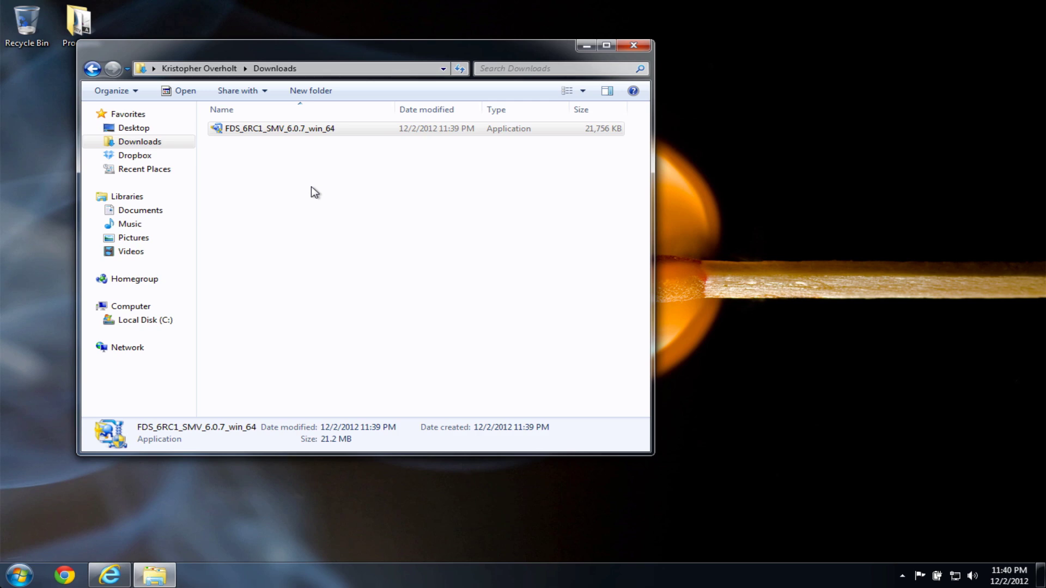
Close the Downloads Explorer window.
left_click(636, 46)
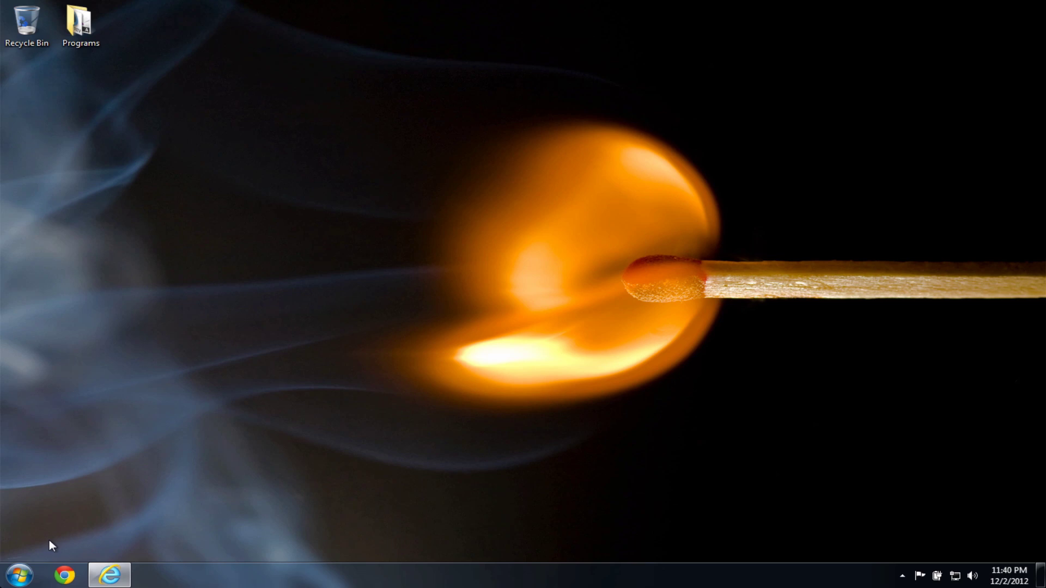
Expand the FDS6 program folder with its FDS on the Web and Guides and Release Notes entries.
left_click(23, 576)
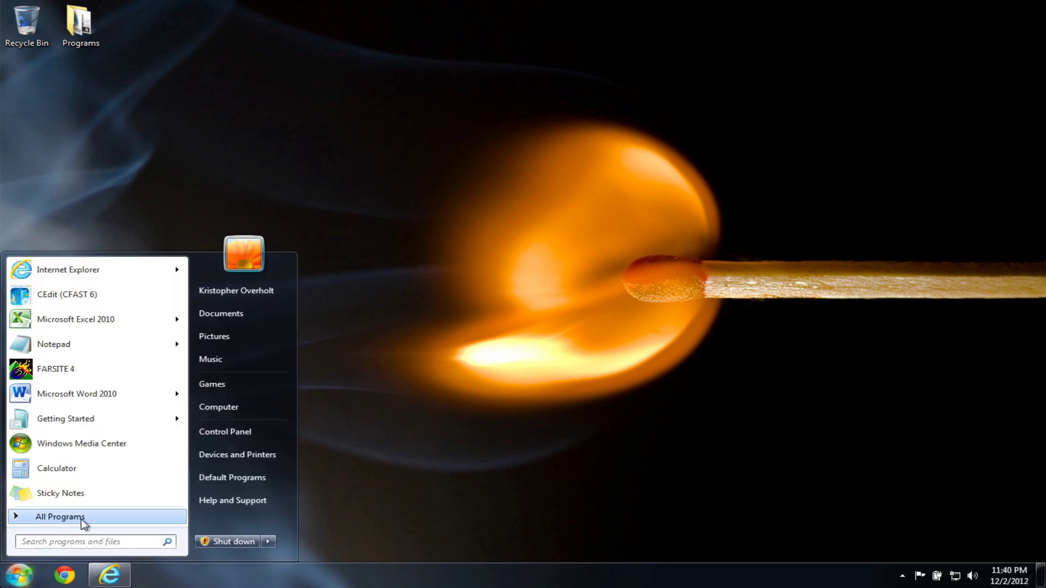
left_click(83, 522)
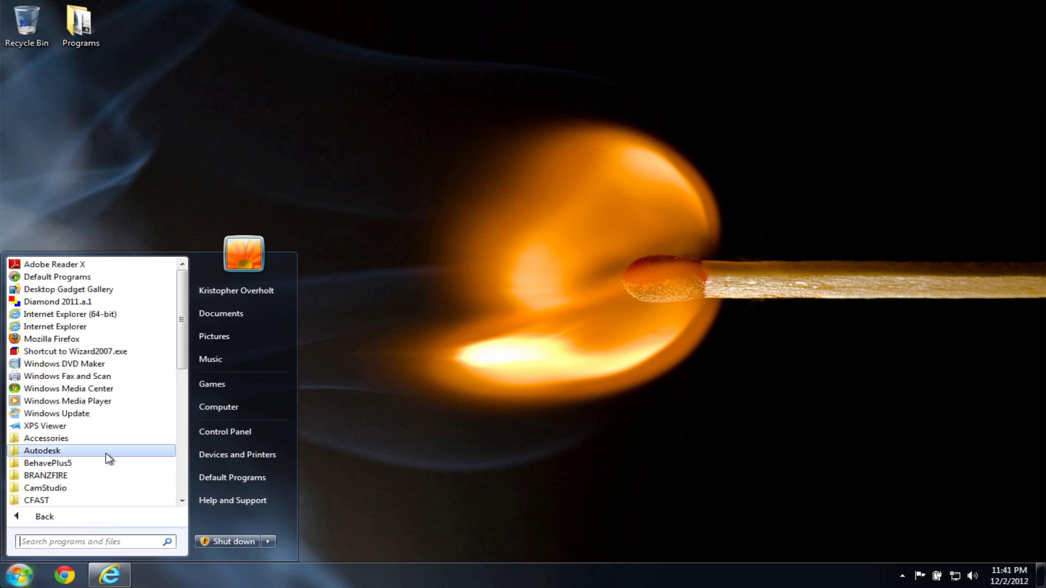
scroll(109, 459, "down", 3)
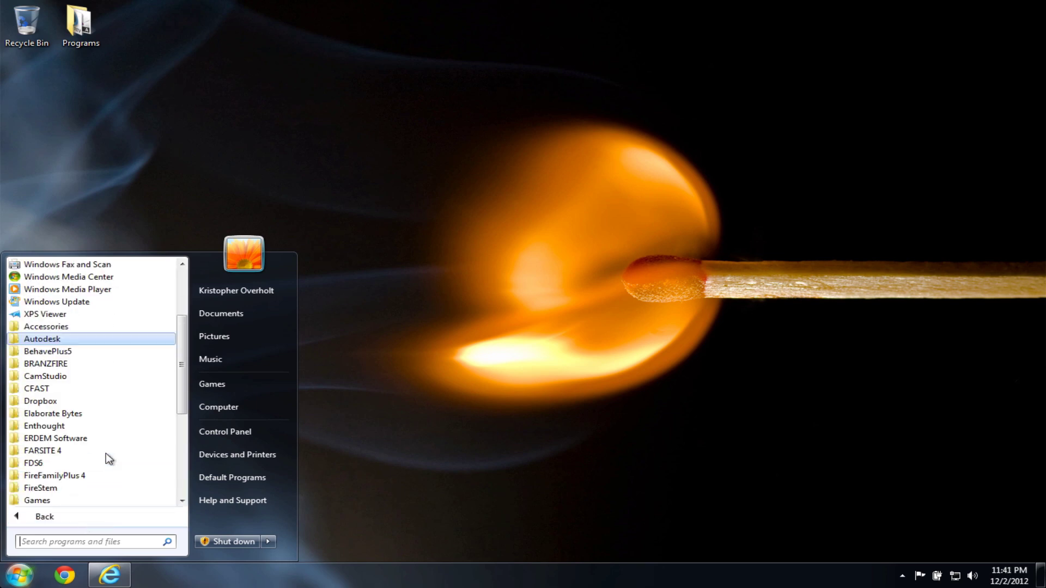
left_click(78, 467)
scroll(78, 468, "down", 1)
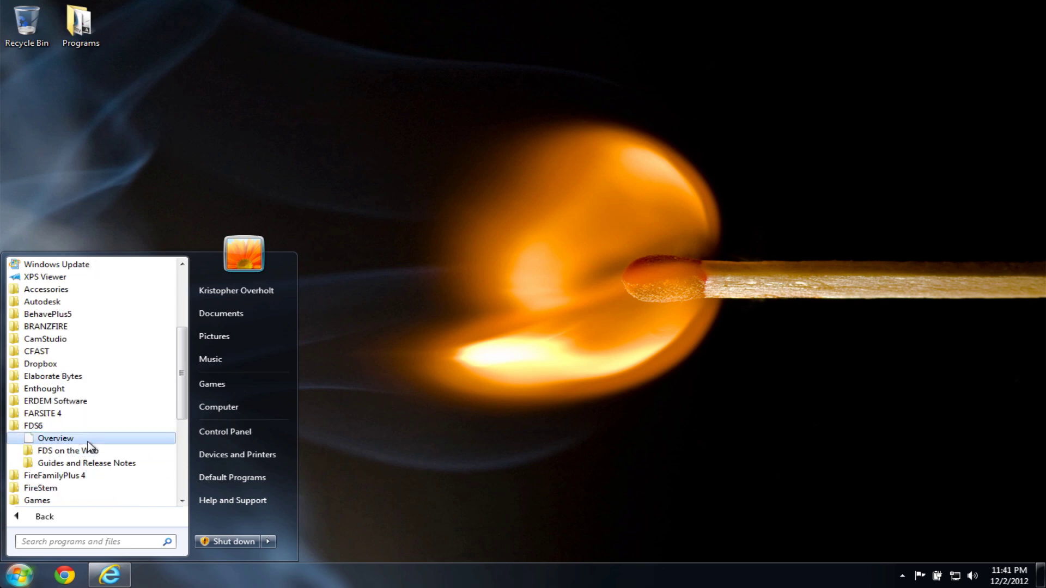
left_click(93, 451)
scroll(101, 439, "down", 1)
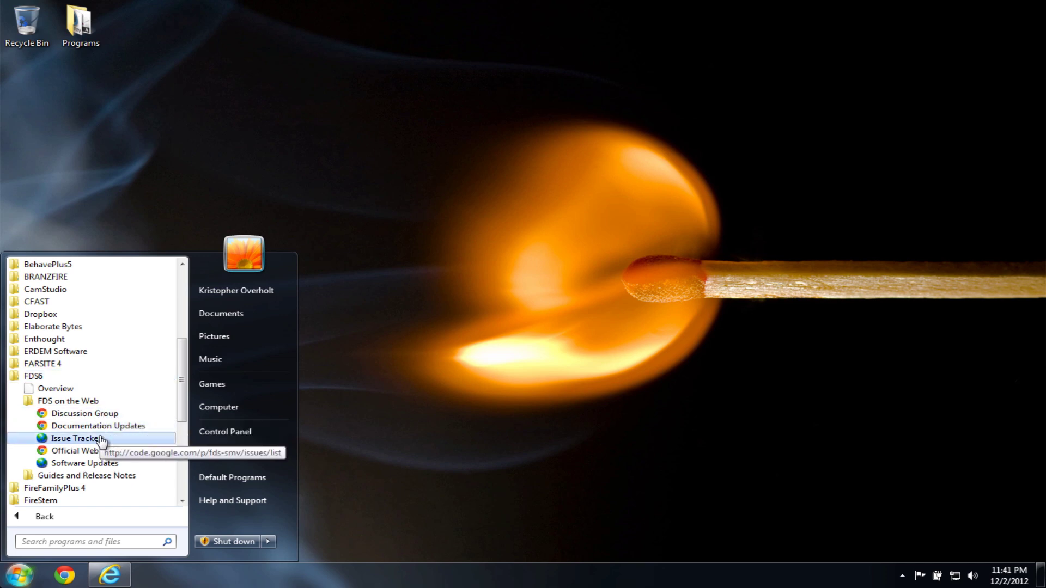
left_click(95, 479)
scroll(116, 428, "down", 1)
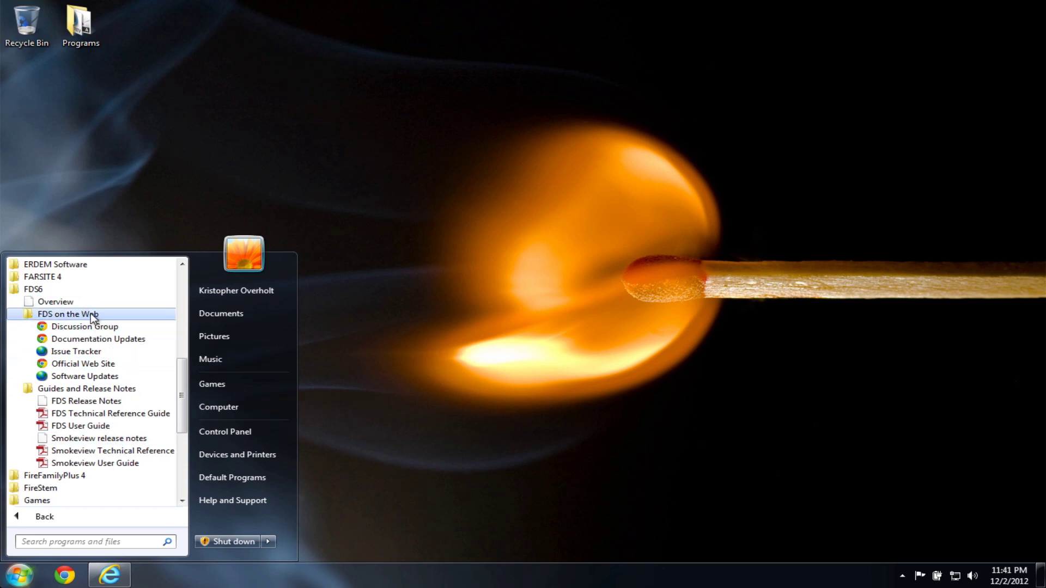
Navigate from Computer into C:\Program Files\FDS\FDS6\bin.
left_click(235, 410)
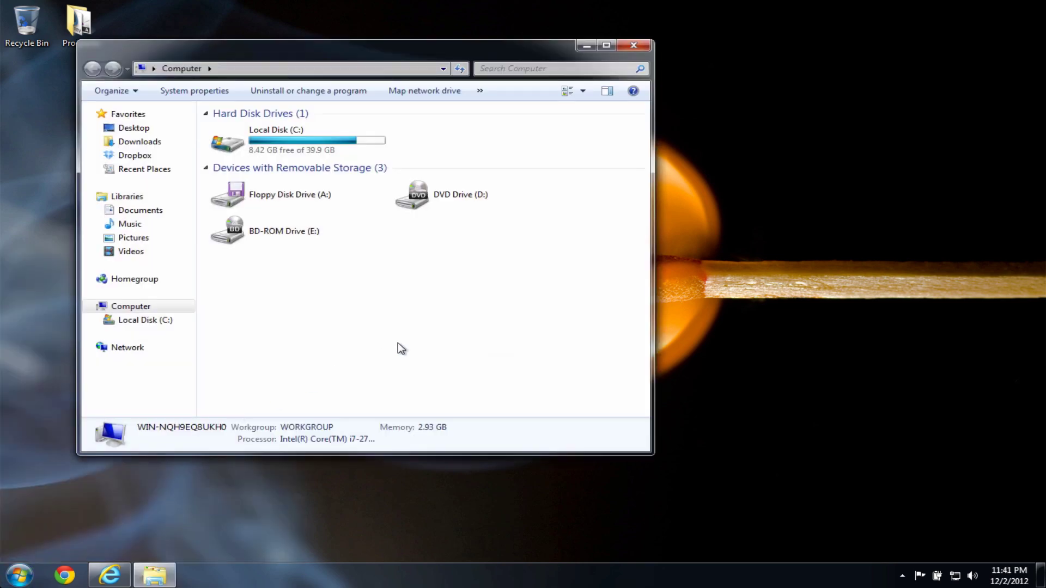
double_click(292, 137)
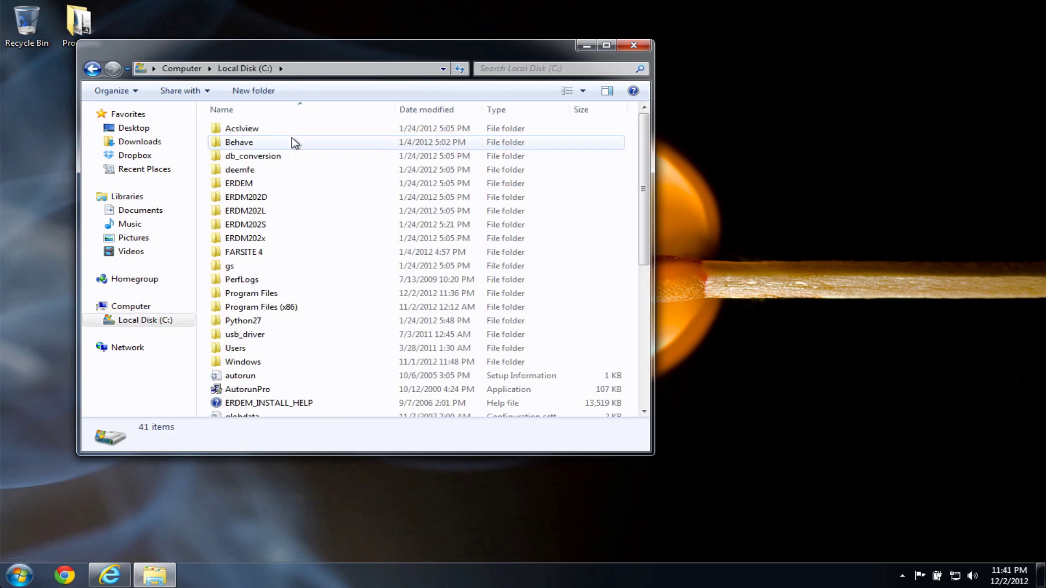
left_click(257, 289)
double_click(256, 292)
double_click(287, 169)
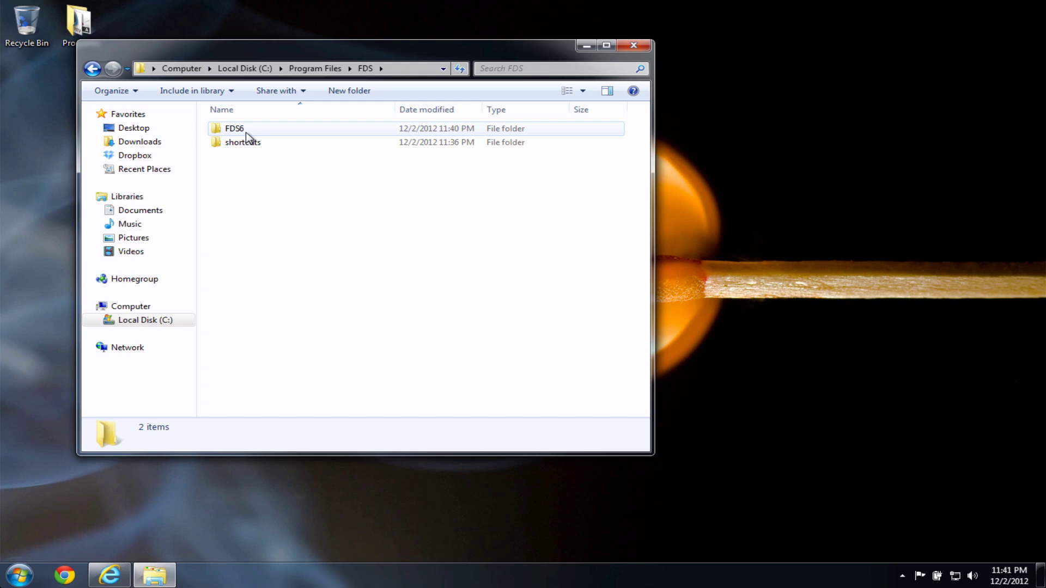
double_click(246, 132)
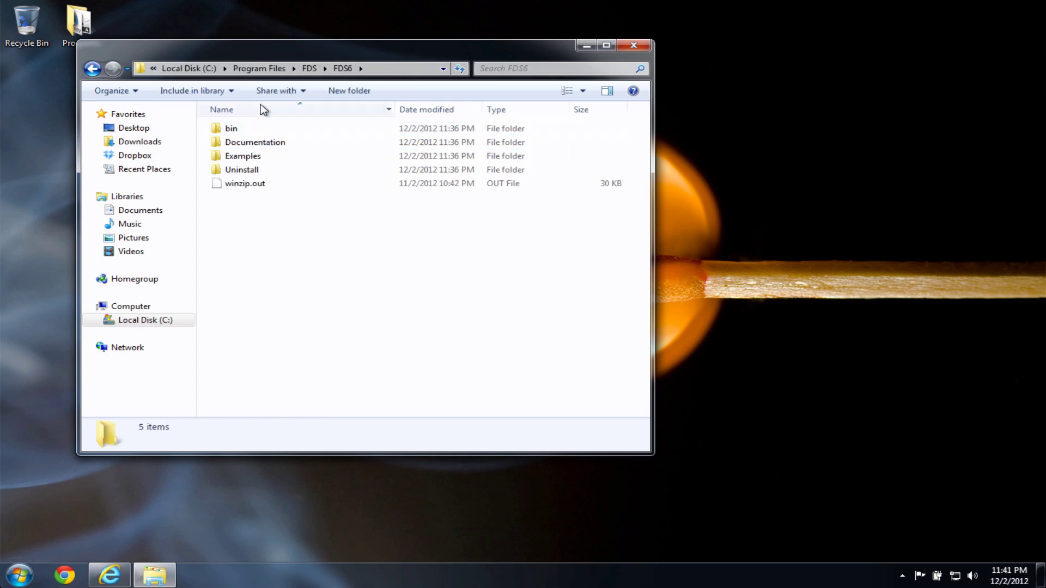
double_click(255, 135)
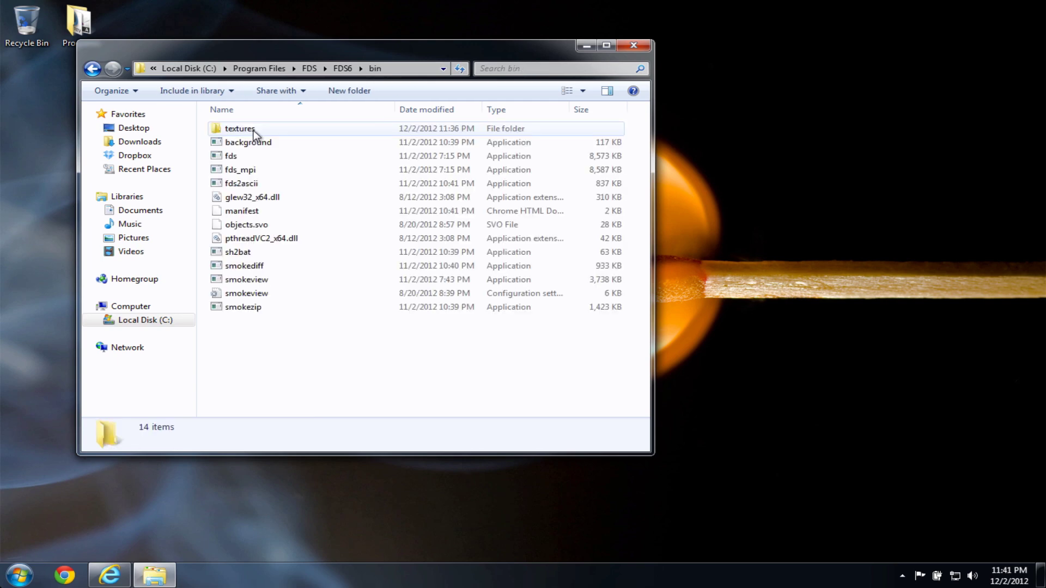
Locate the fds and smokeview applications in bin, then look through the Documentation folder.
left_click(266, 159)
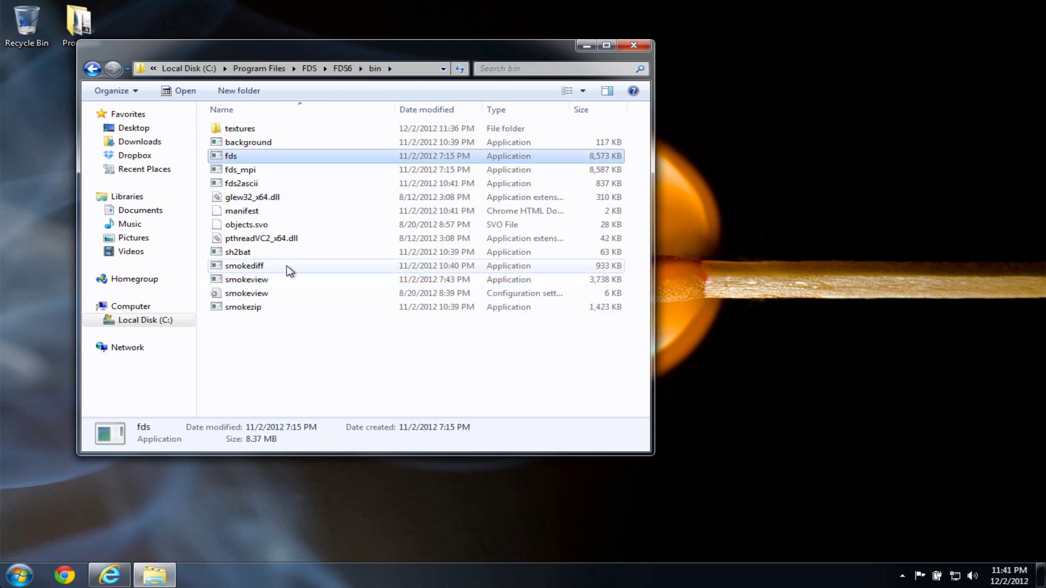
left_click(287, 283)
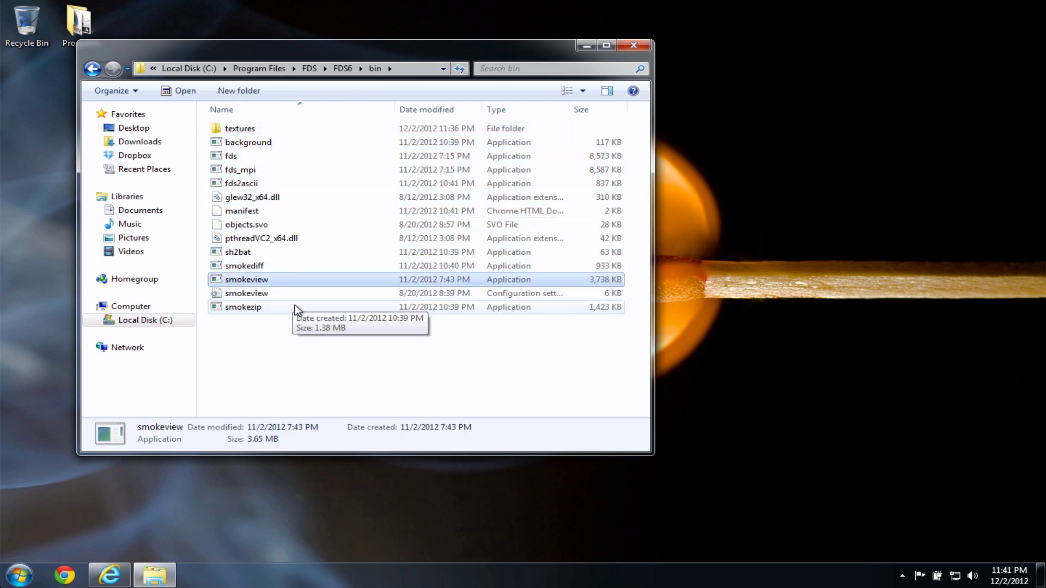
key("BackSpace")
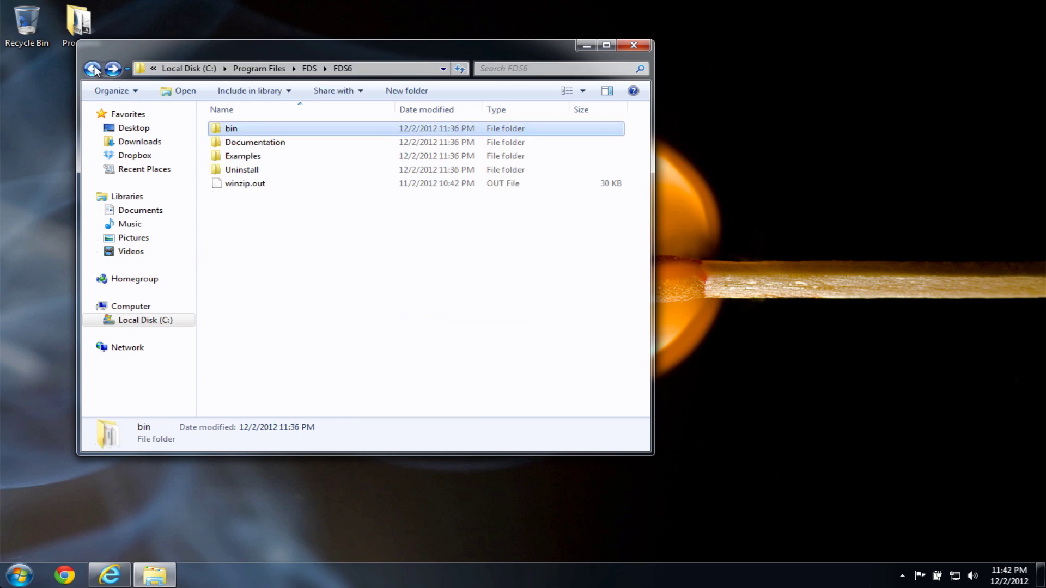
double_click(248, 142)
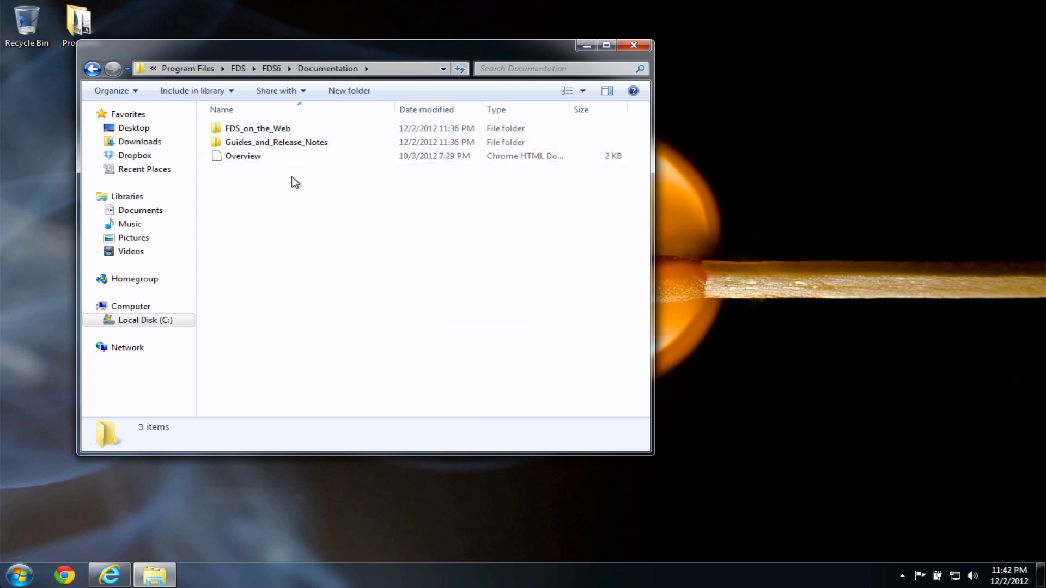
left_click(93, 69)
Open the Examples folder and browse its categories such as HVAC and Species.
double_click(237, 155)
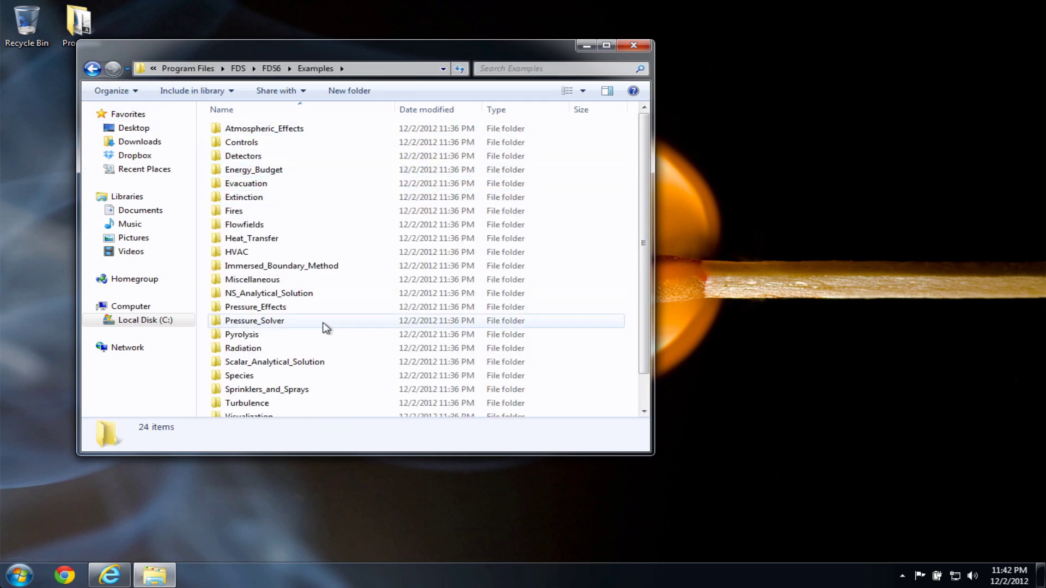
left_click(310, 144)
left_click(302, 201)
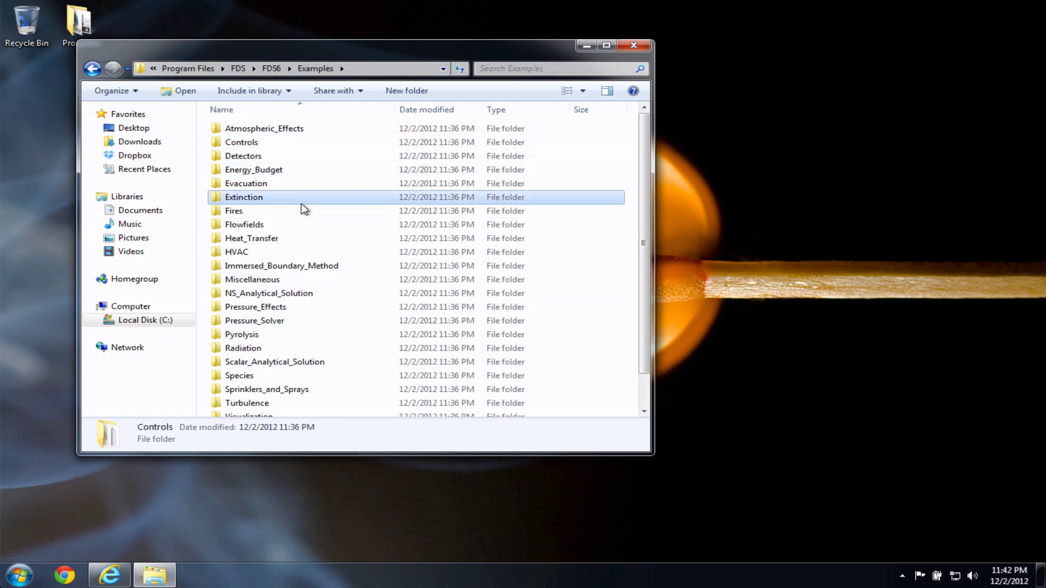
left_click(308, 212)
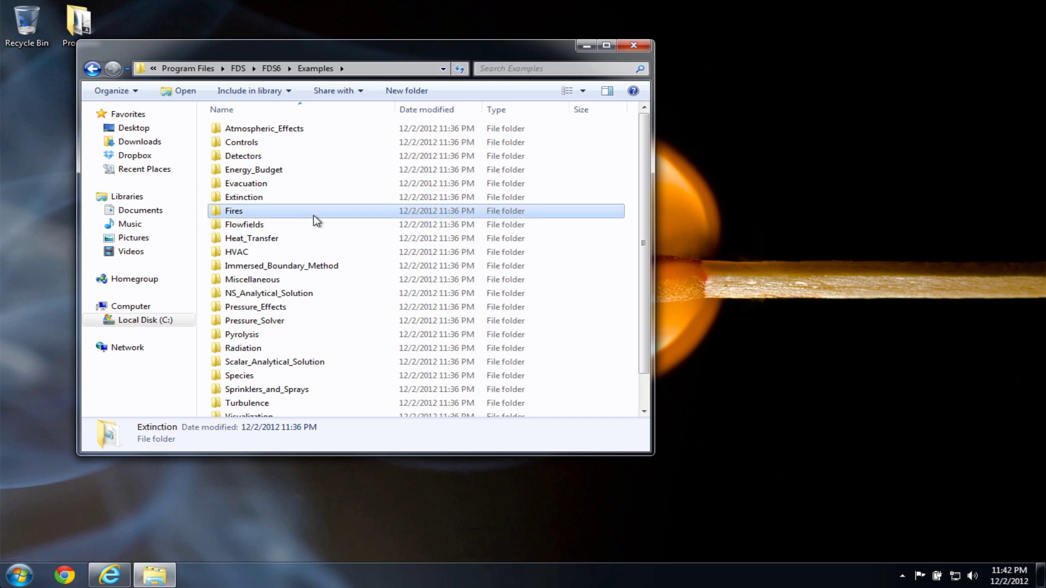
left_click(299, 253)
left_click(276, 334)
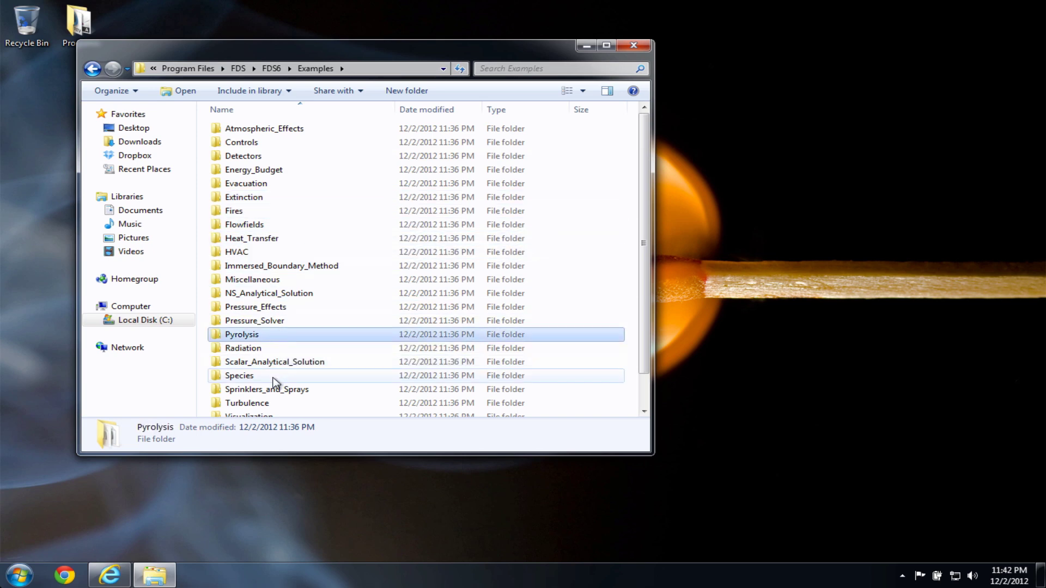
left_click(274, 376)
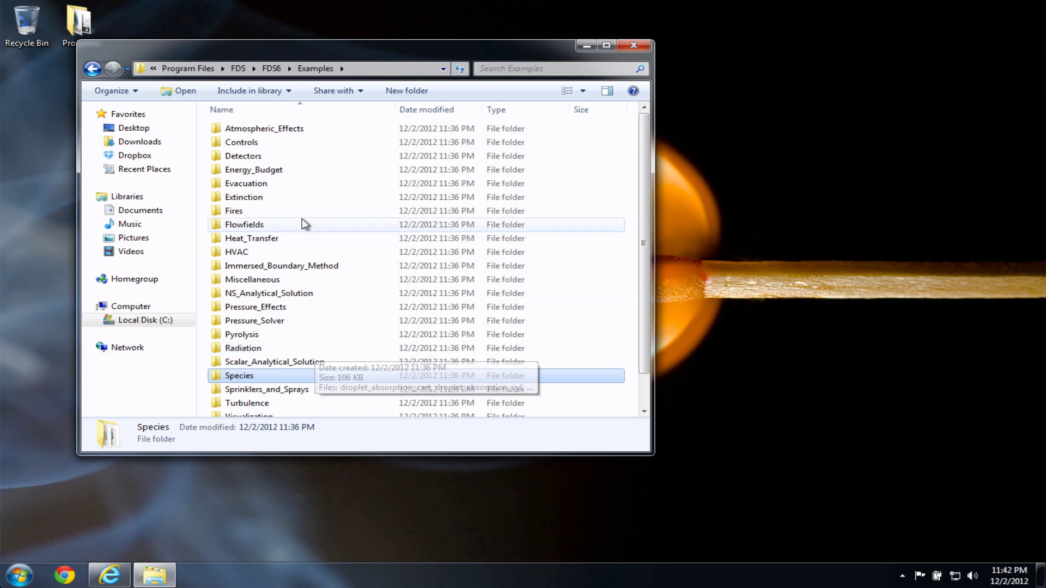
left_click(22, 578)
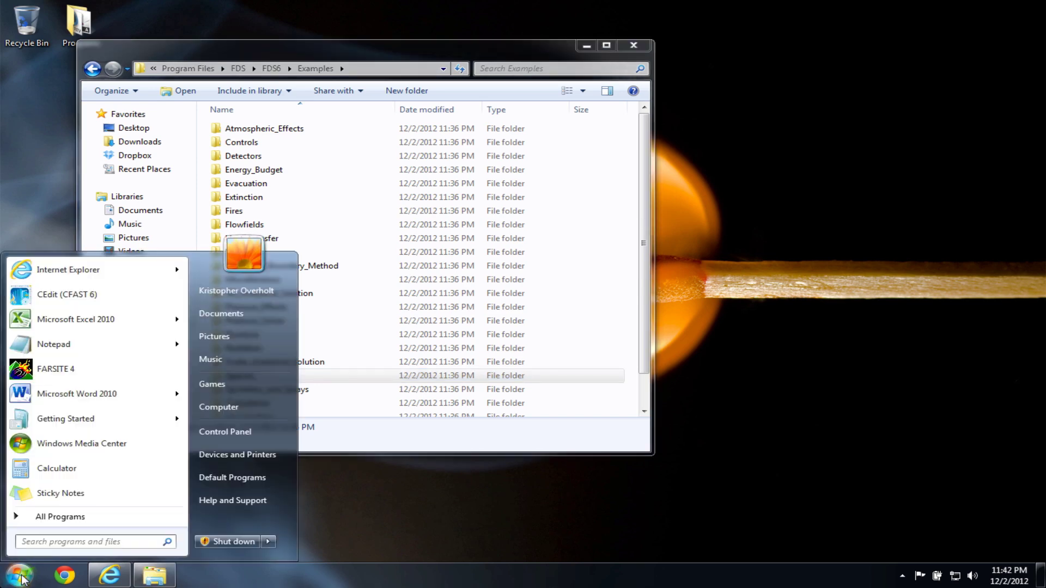
Open cmd and run fds, confirming it reports FDS 6 Release Candidate 1.
type("cmd")
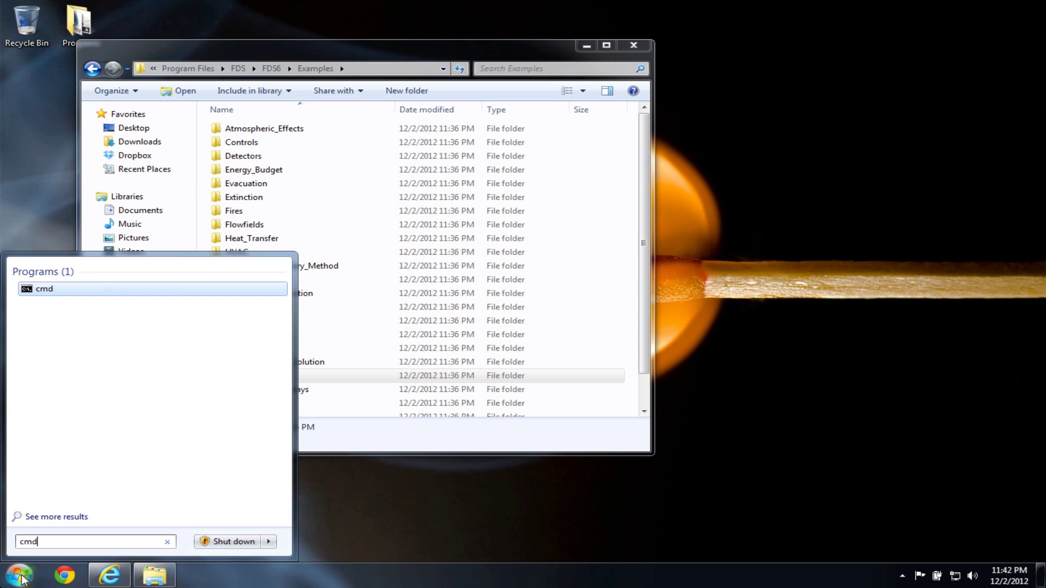
left_click(70, 294)
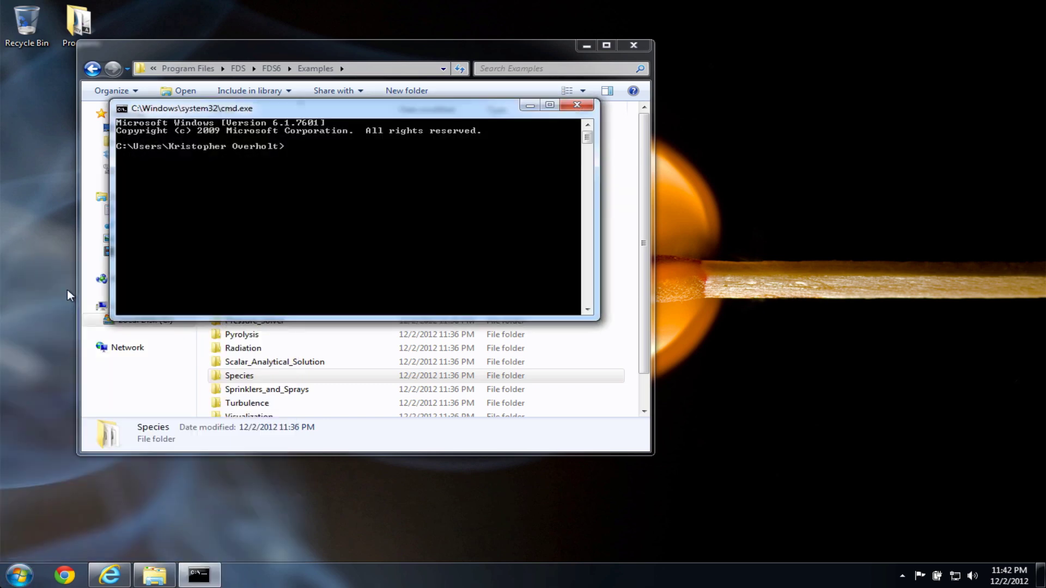
left_click_drag(437, 109, 494, 145)
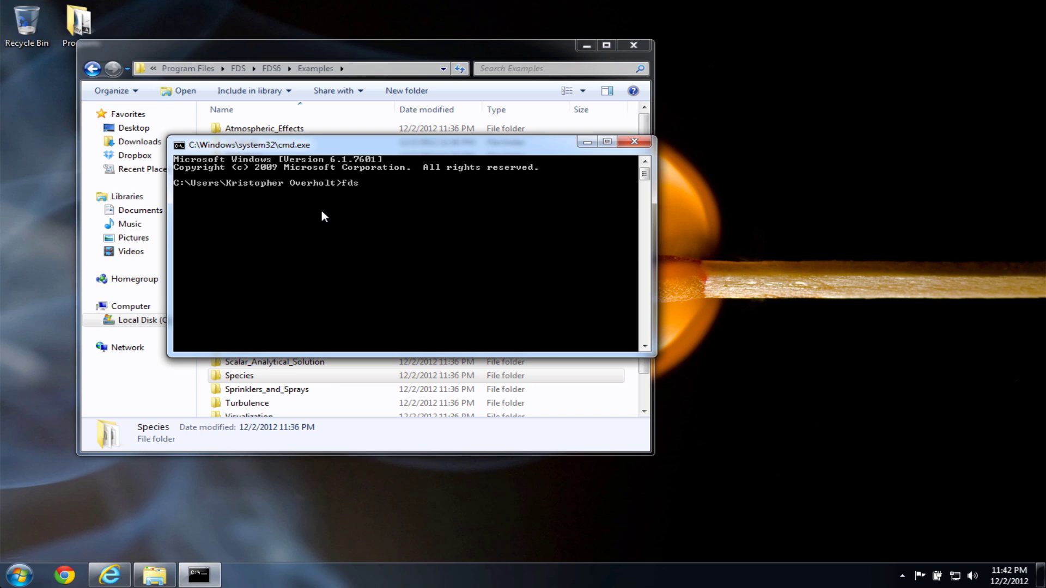
type("fds")
key("Return")
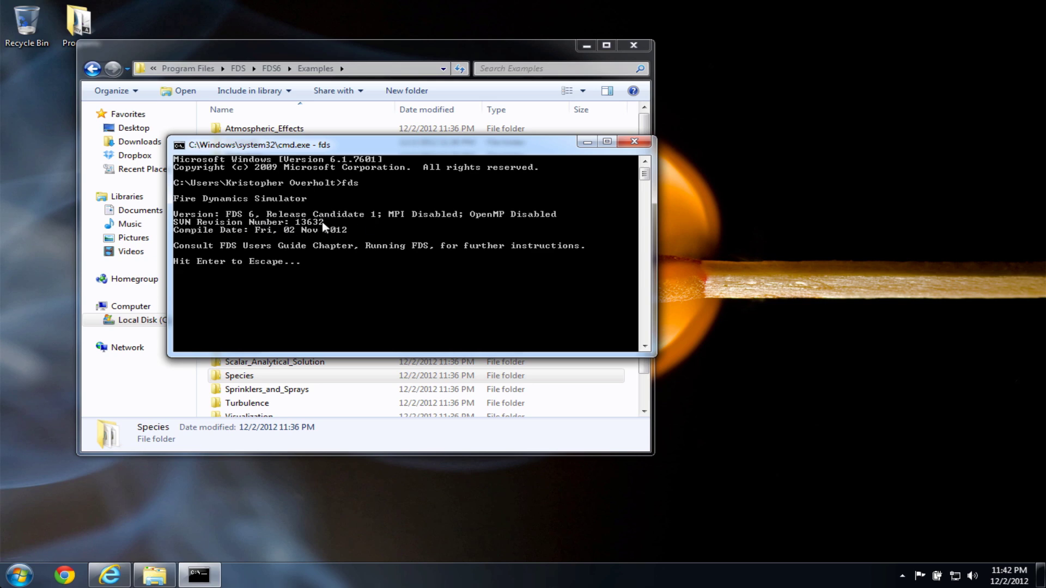
key("Return")
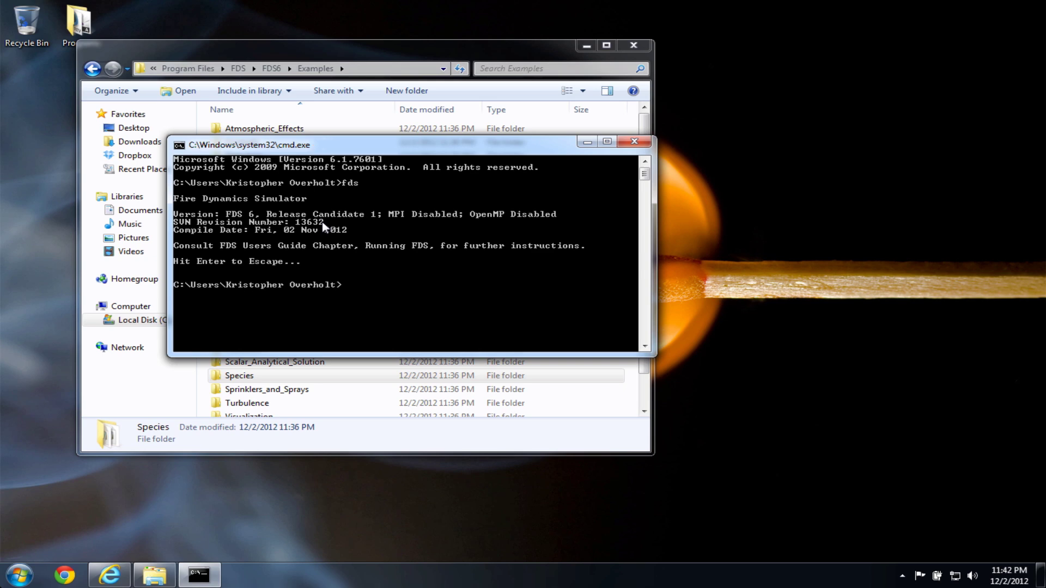
Run smokeview to confirm version 6.0.7 64-bit, then close the Select Smokeview Case dialog.
type("smokeview")
key("Return")
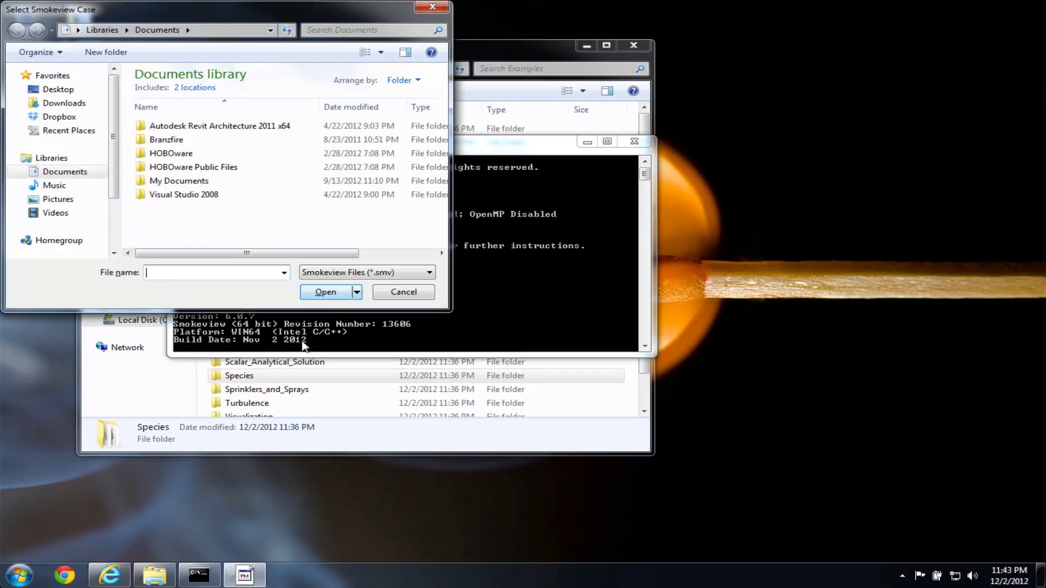
left_click(332, 336)
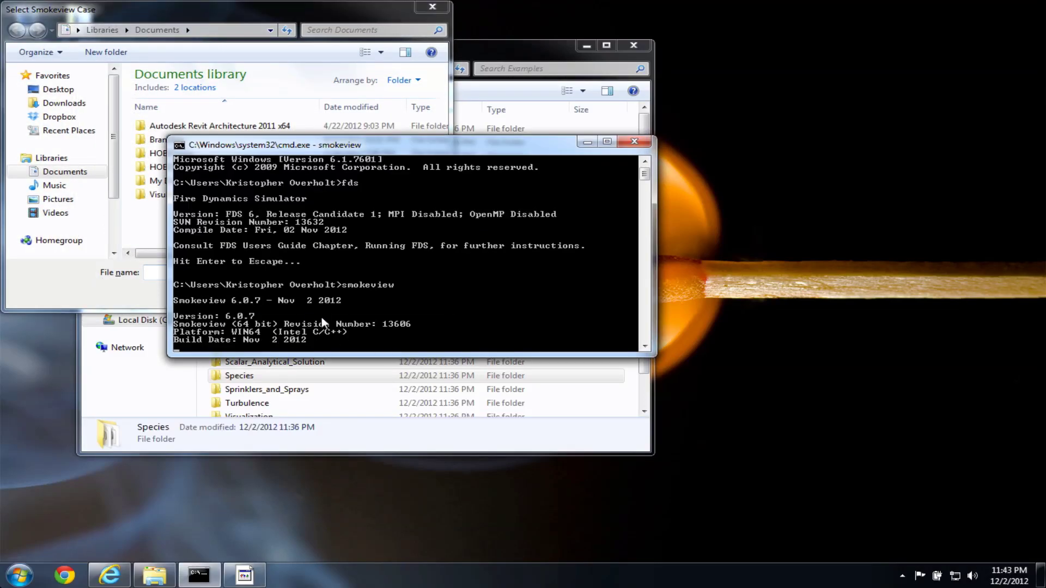
left_click(236, 16)
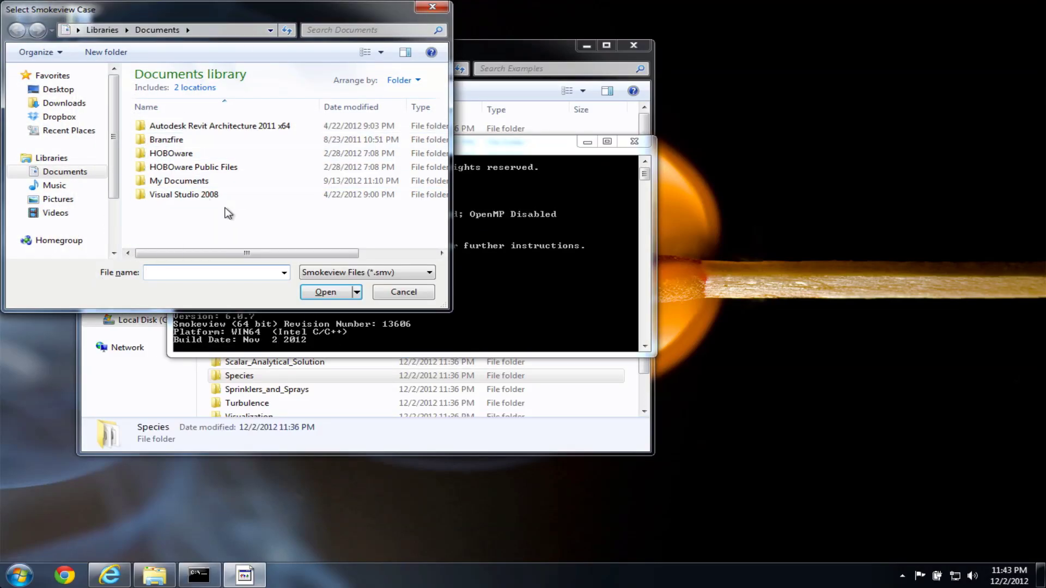
left_click(432, 7)
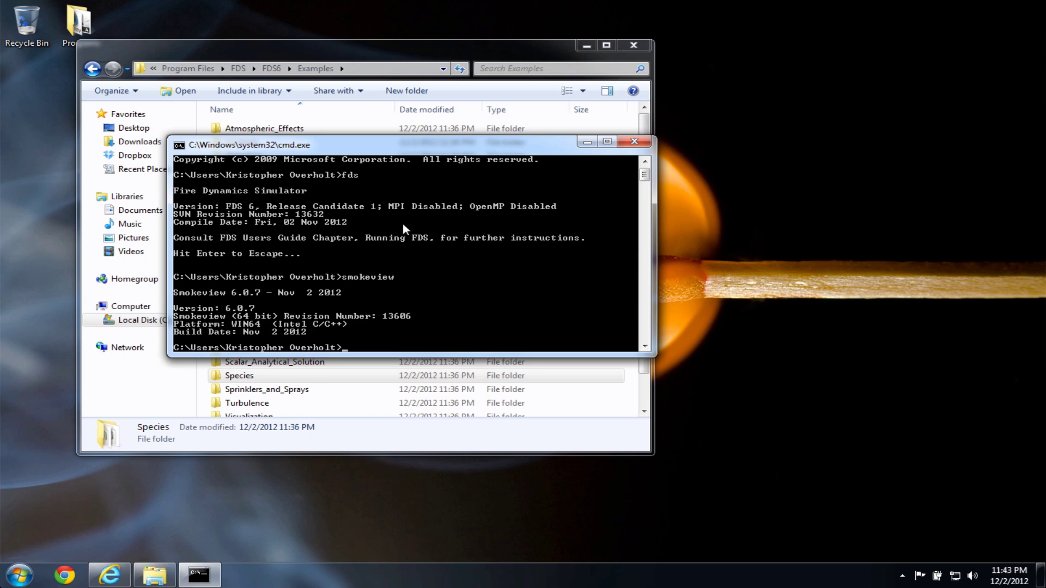
Go from FDS6 into Examples\Controls and select the activate_vents input file.
left_click_drag(389, 153, 703, 143)
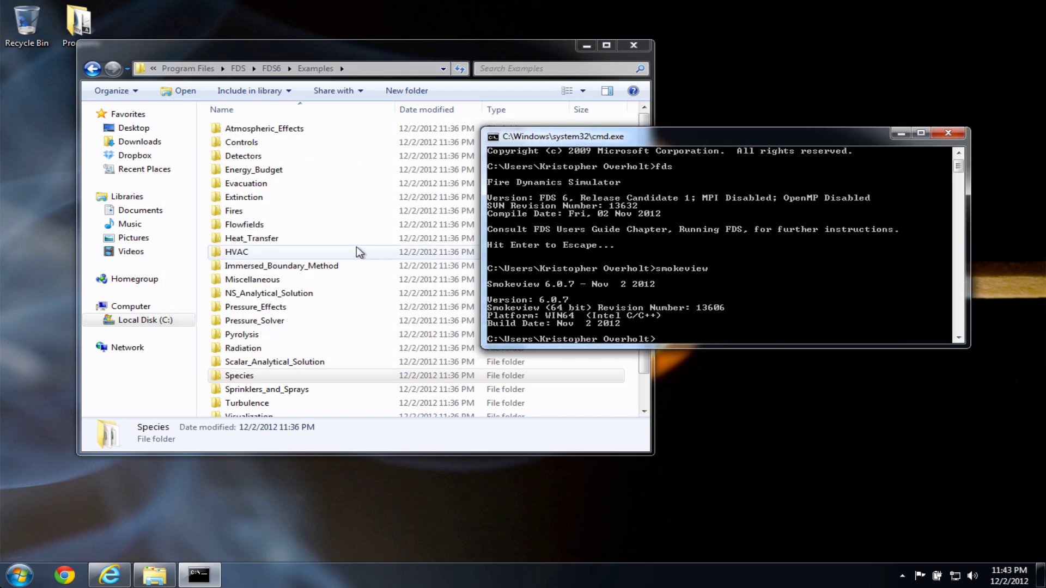
scroll(319, 229, "up", 1)
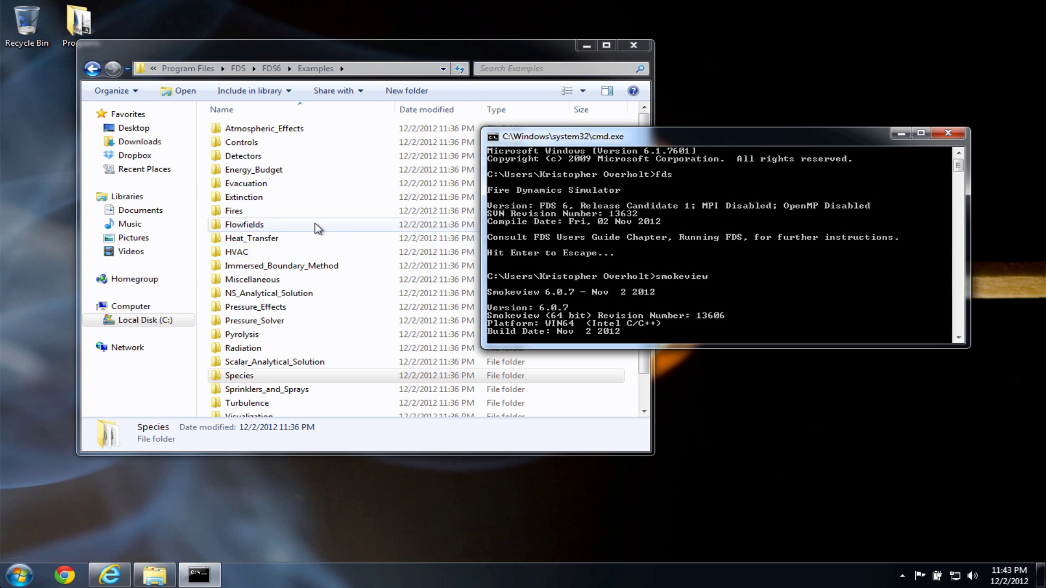
left_click(93, 69)
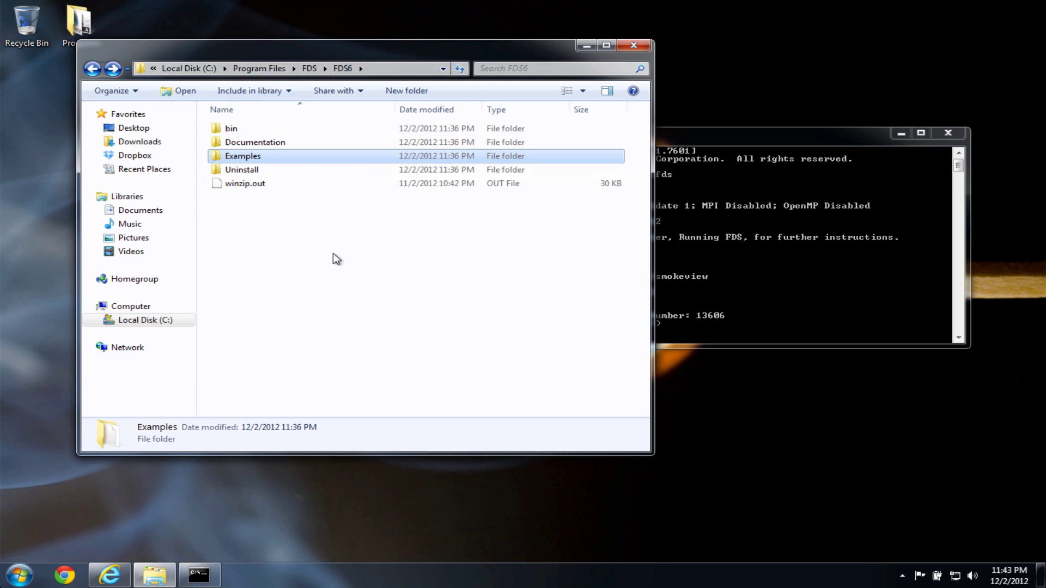
mouse_move(241, 165)
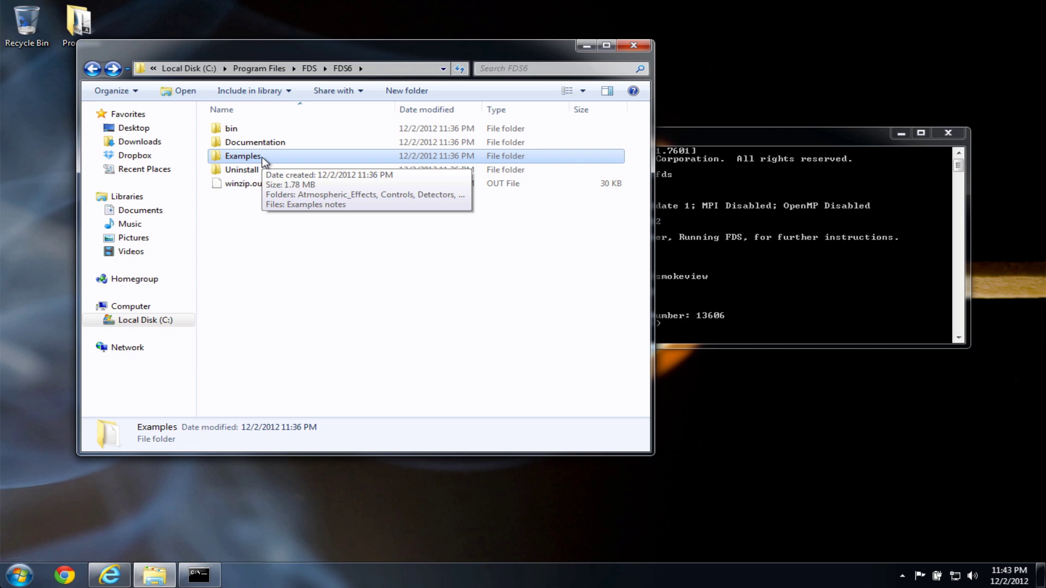
double_click(263, 158)
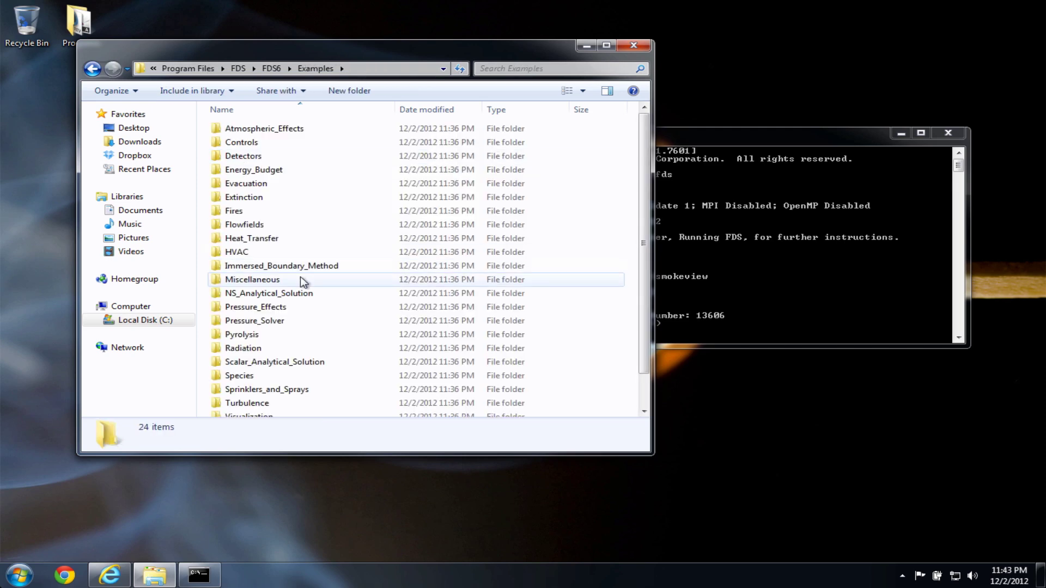
double_click(258, 142)
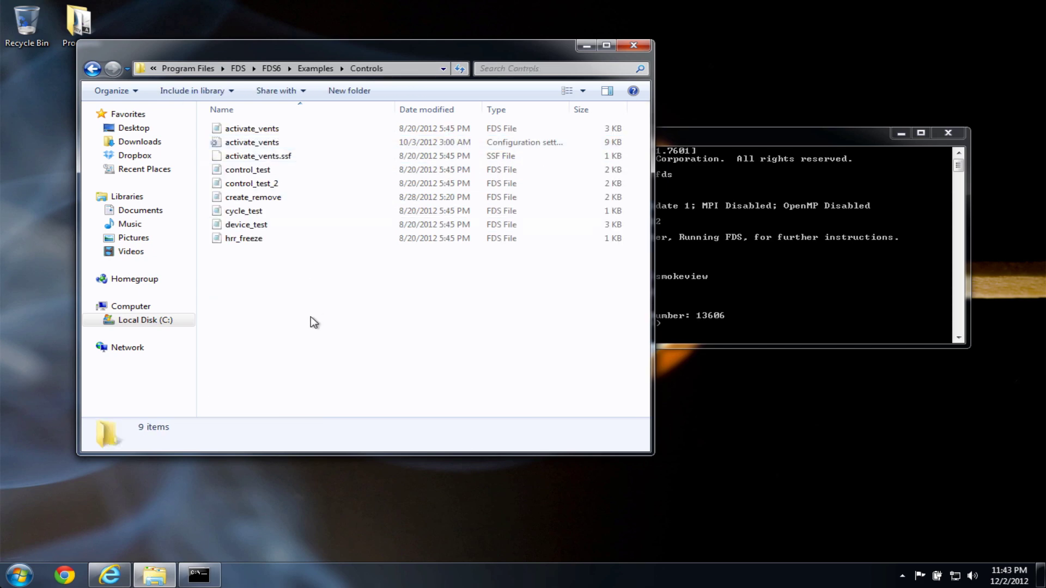
left_click(268, 130)
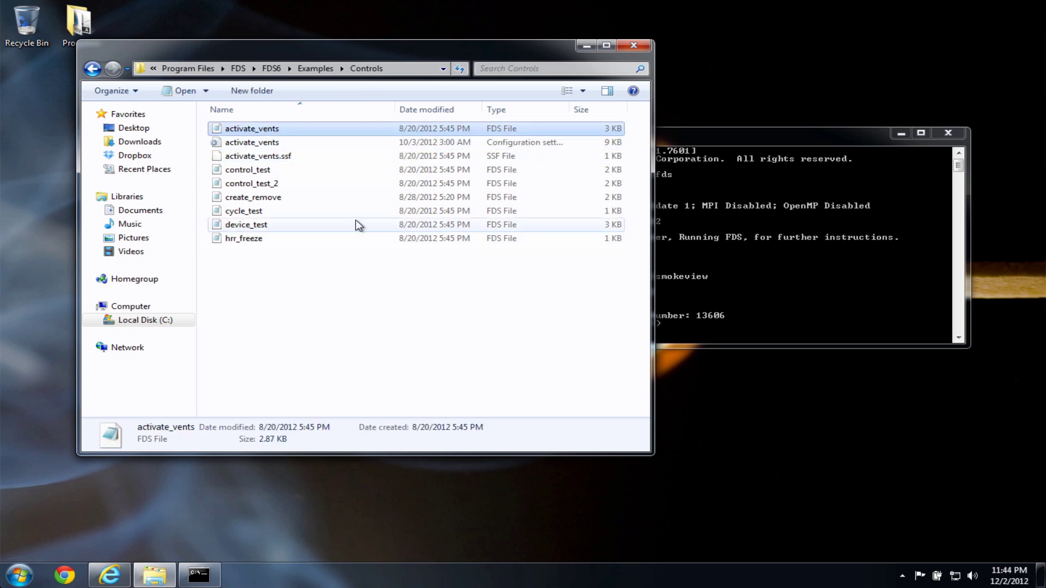
Create a new desktop folder named activate_vents.
left_click_drag(308, 54, 477, 50)
left_click(45, 108)
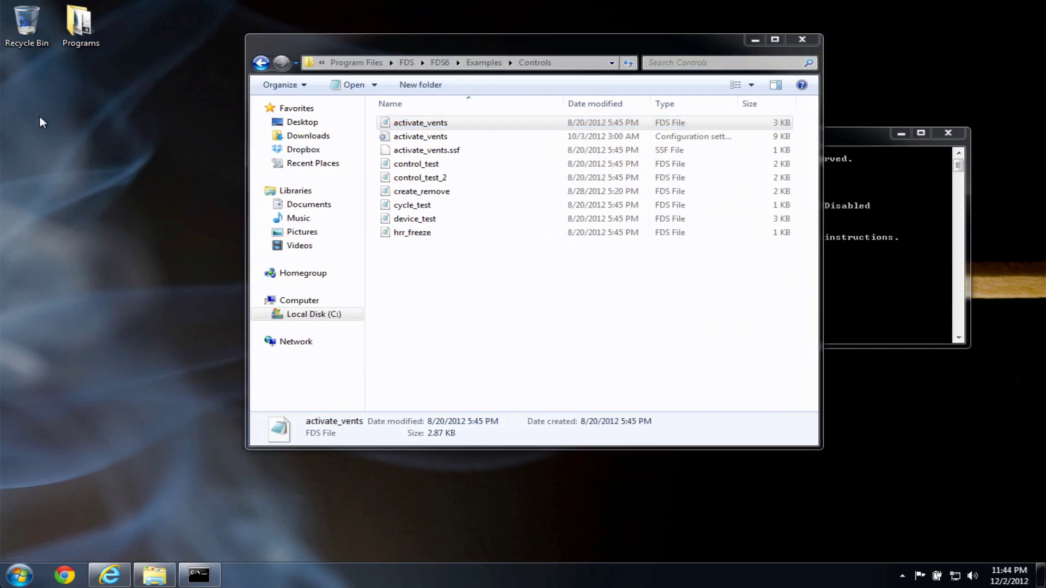
right_click(42, 121)
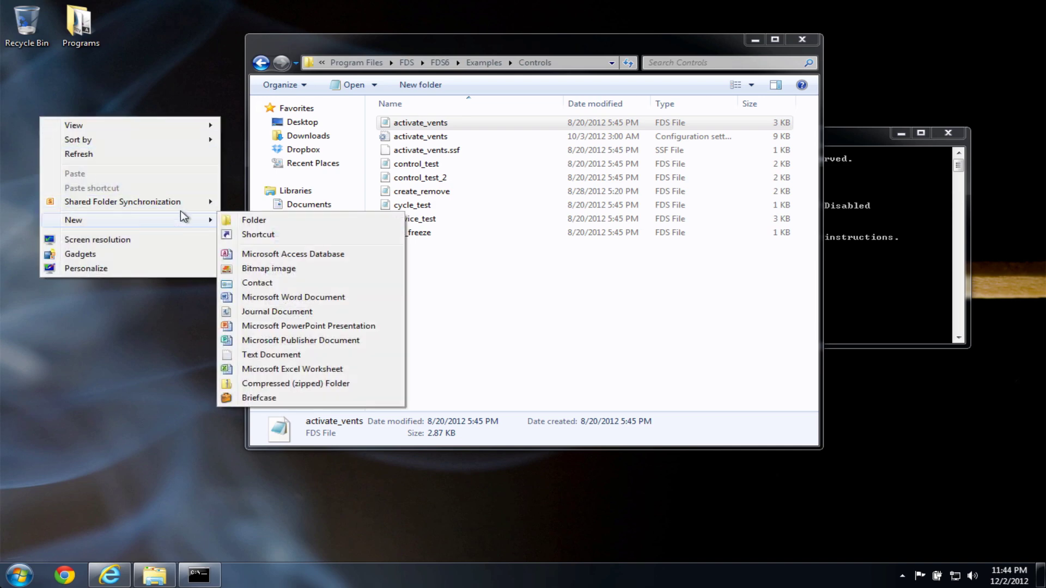
mouse_move(213, 203)
mouse_move(191, 220)
left_click(231, 220)
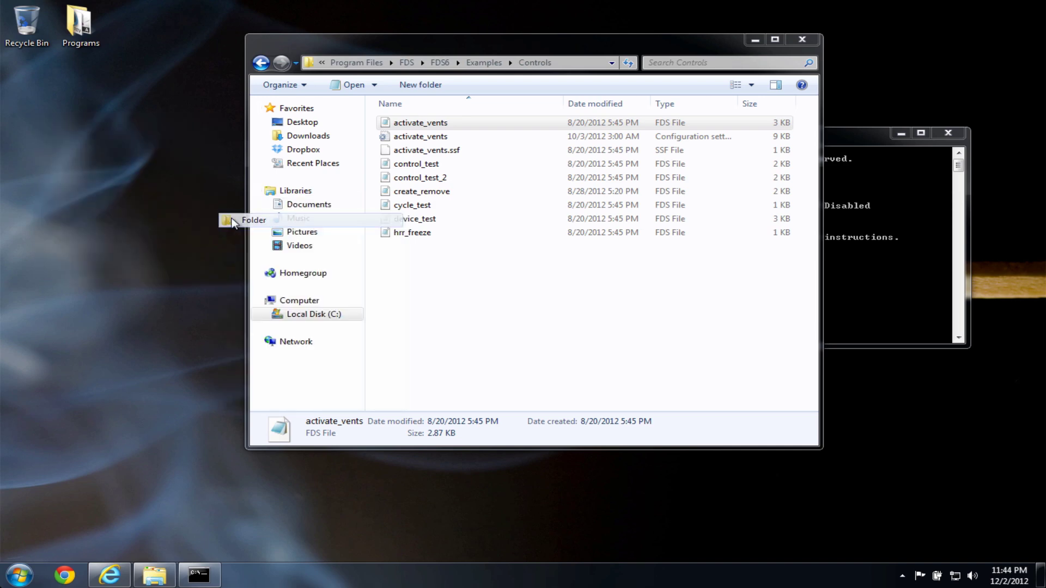
type("a")
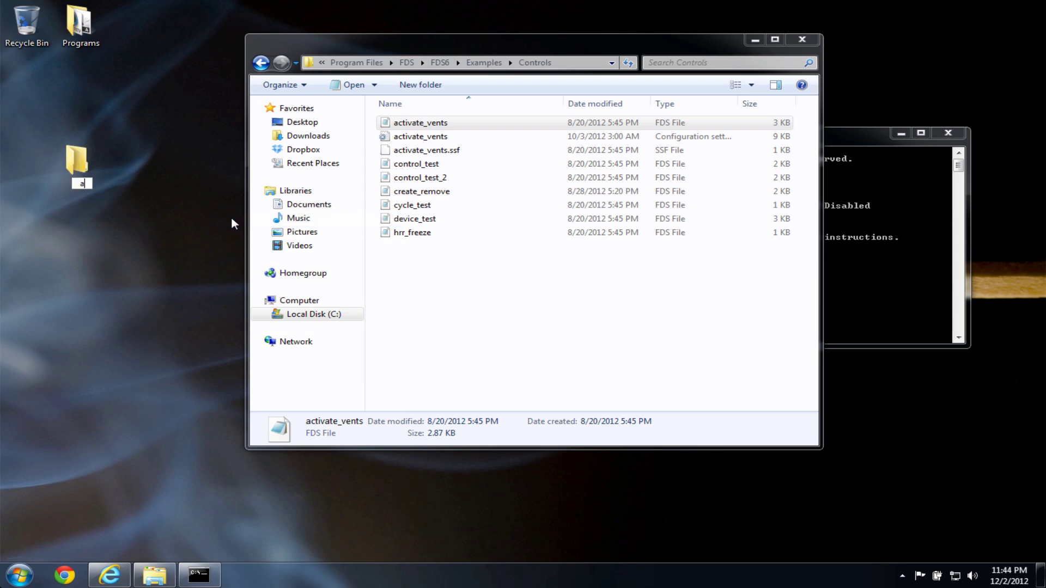
type("ctivate_vents")
key("Return")
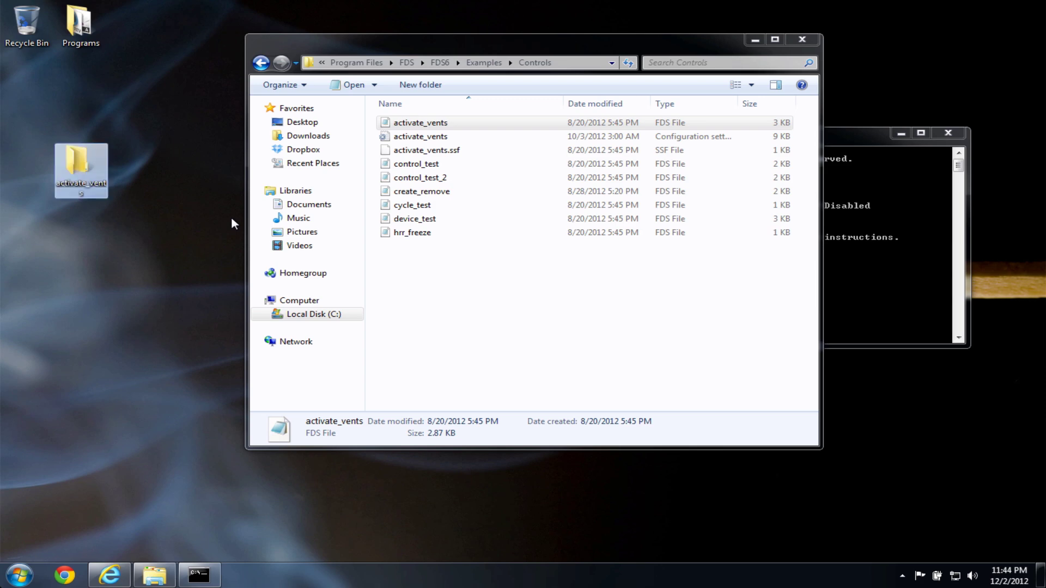
left_click(200, 199)
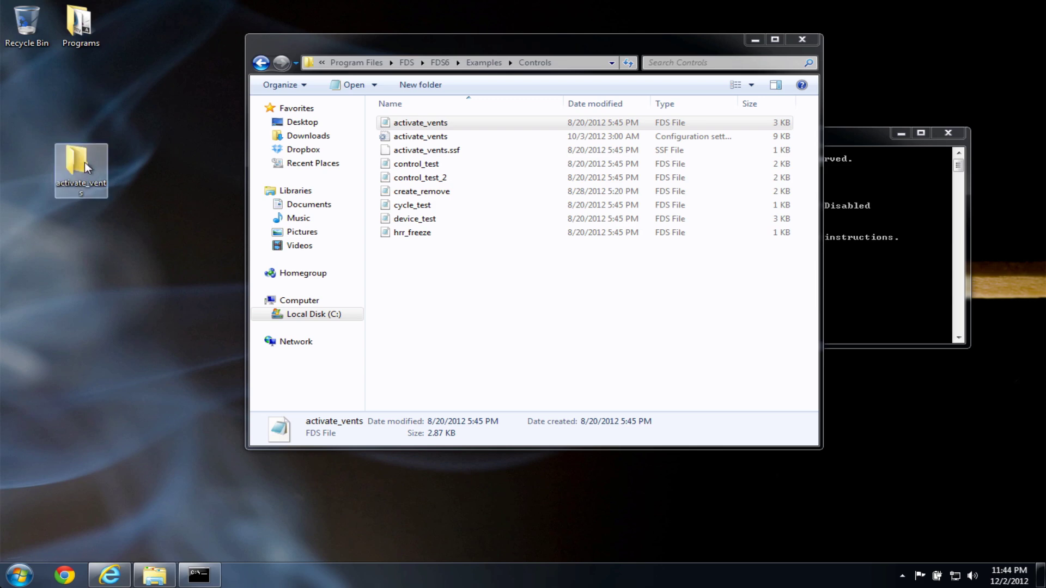
Copy activate_vents.fds from Controls into the activate_vents folder and open that folder.
left_click(401, 123)
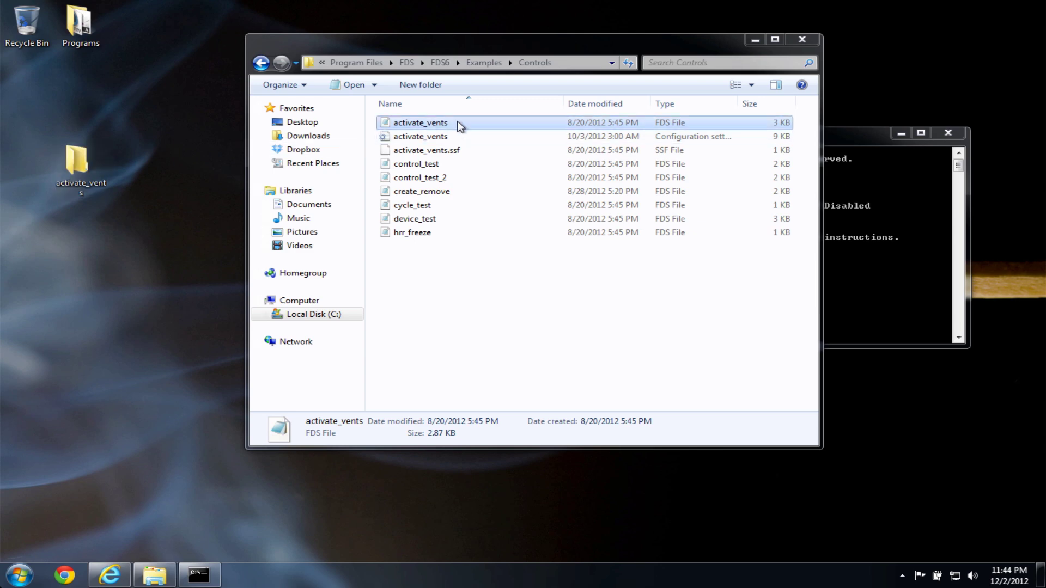
left_click_drag(439, 123, 74, 165)
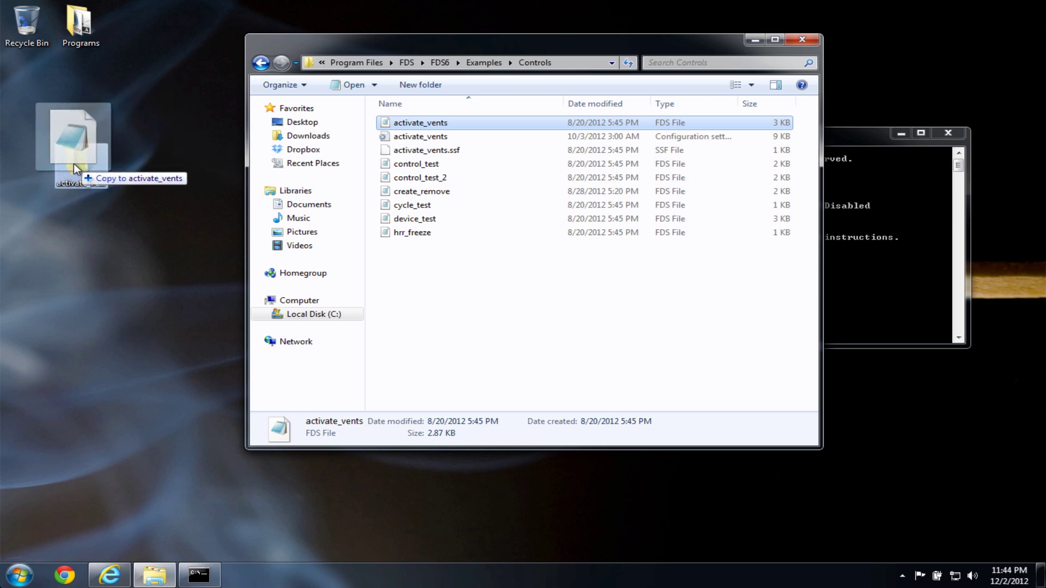
left_click_drag(73, 164, 74, 163)
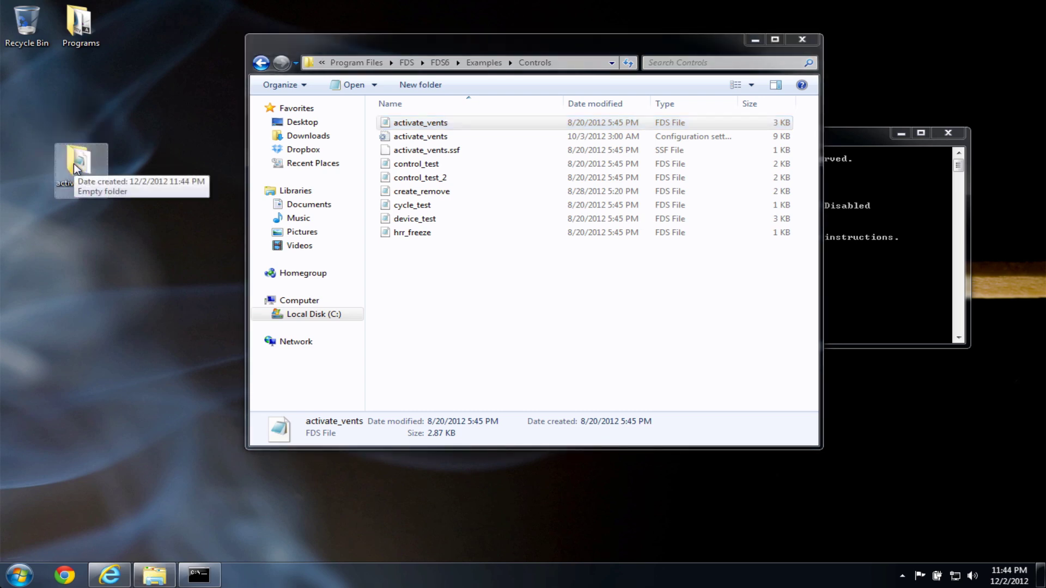
double_click(73, 164)
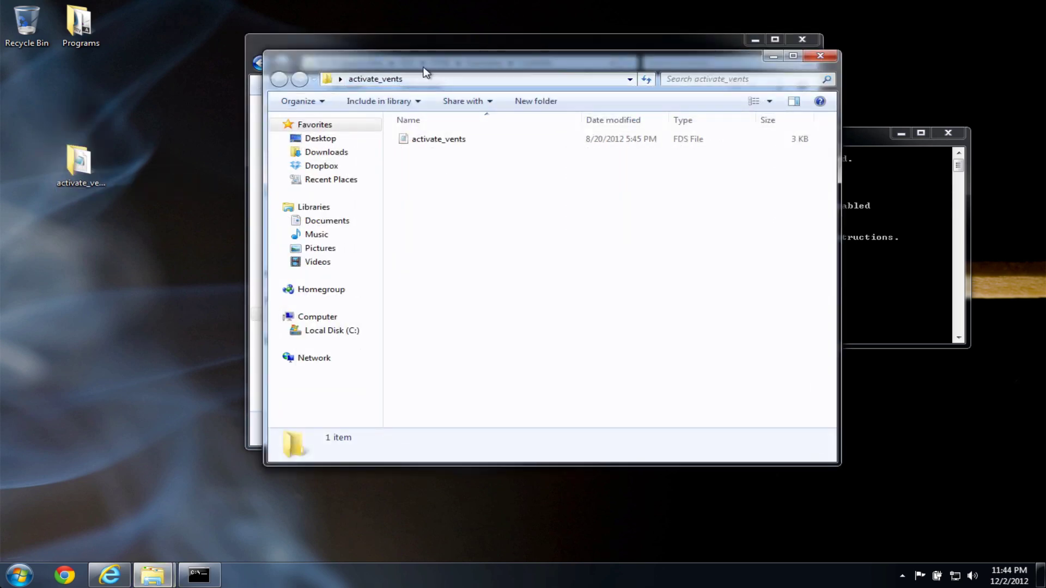
left_click_drag(427, 70, 491, 83)
left_click_drag(451, 52, 356, 49)
left_click(805, 256)
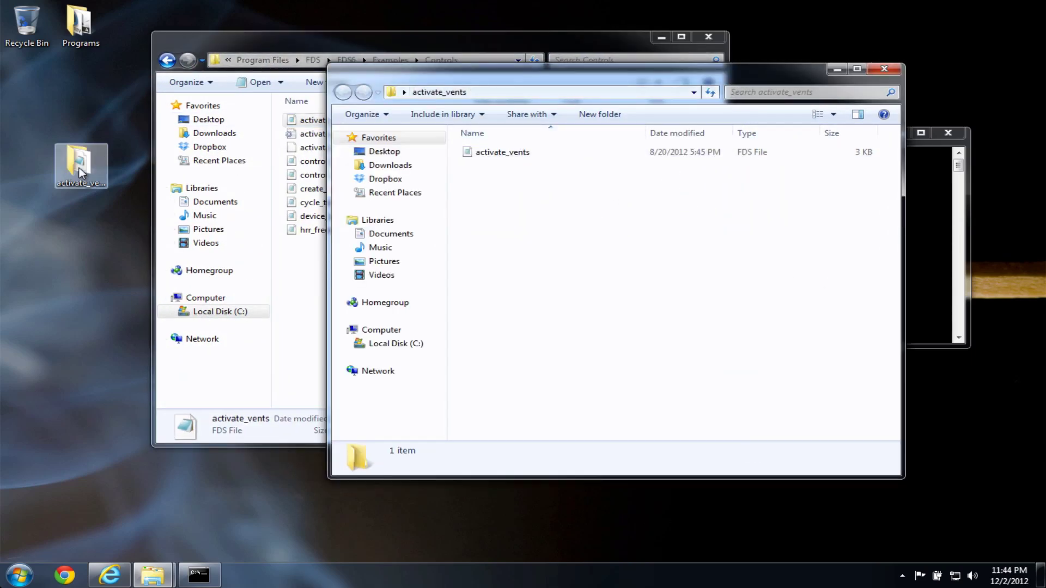
Bring the original Command Prompt window forward and scroll its output.
left_click(917, 198)
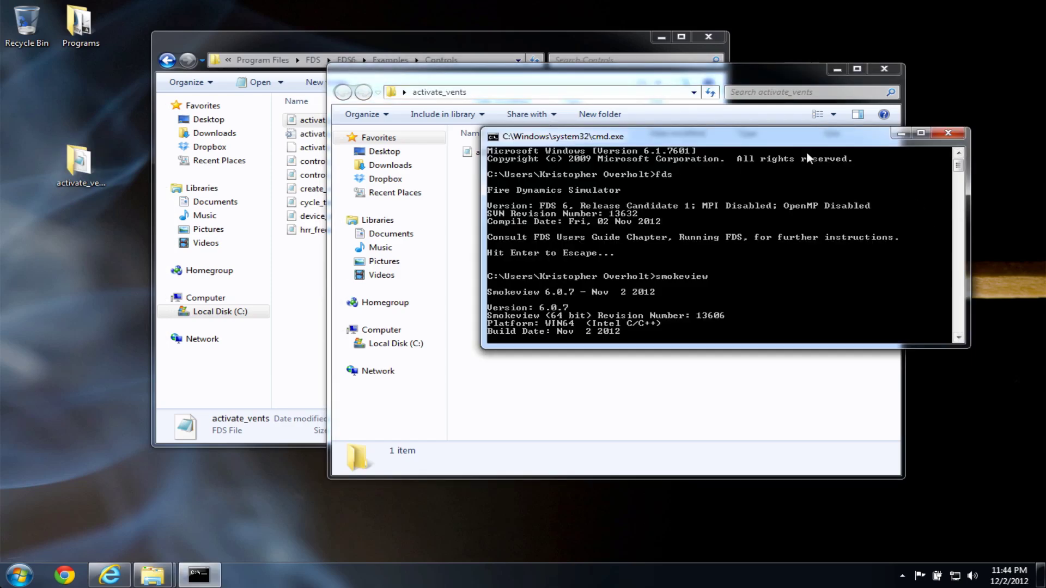
left_click_drag(748, 131, 687, 135)
scroll(692, 239, "down", 5)
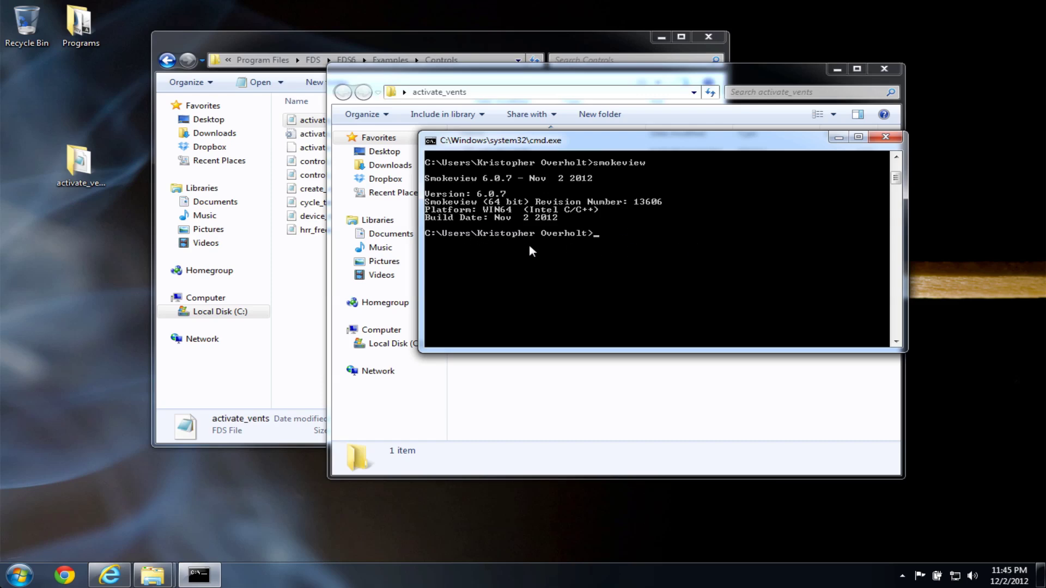
Launch and close an extra cmd window, then make the original console active again.
left_click(19, 574)
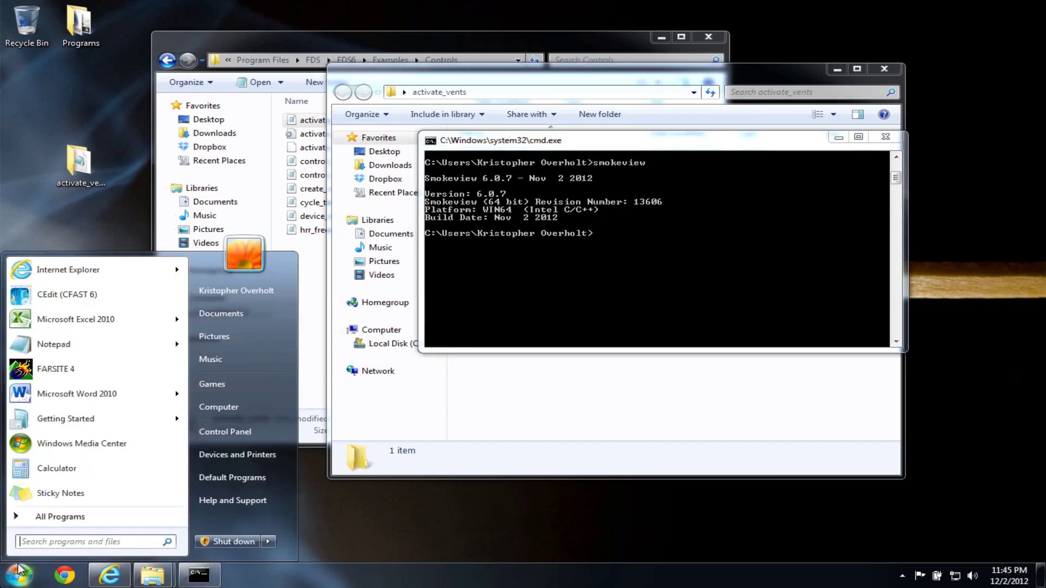
type("cmd")
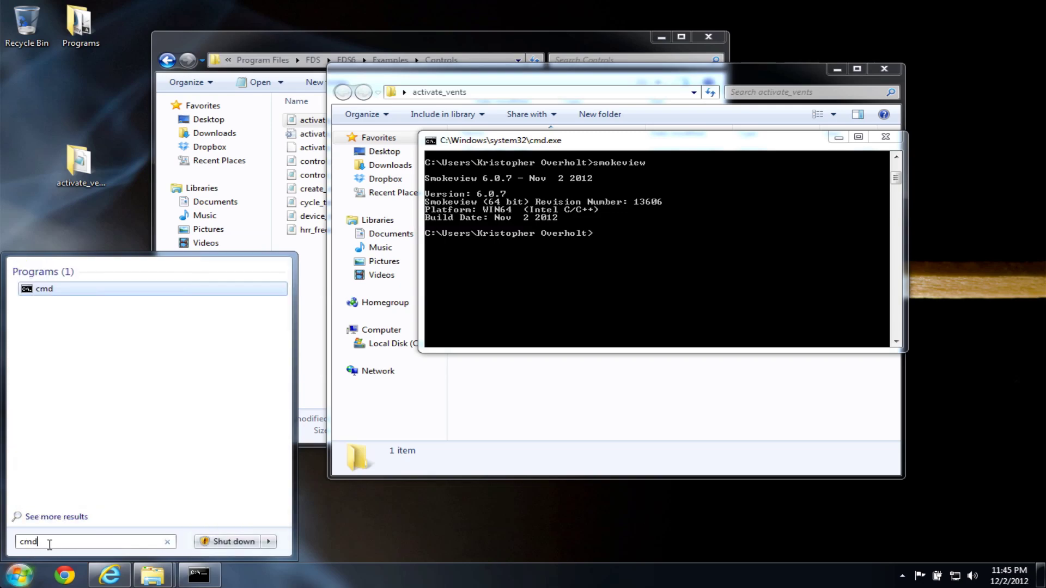
left_click(58, 290)
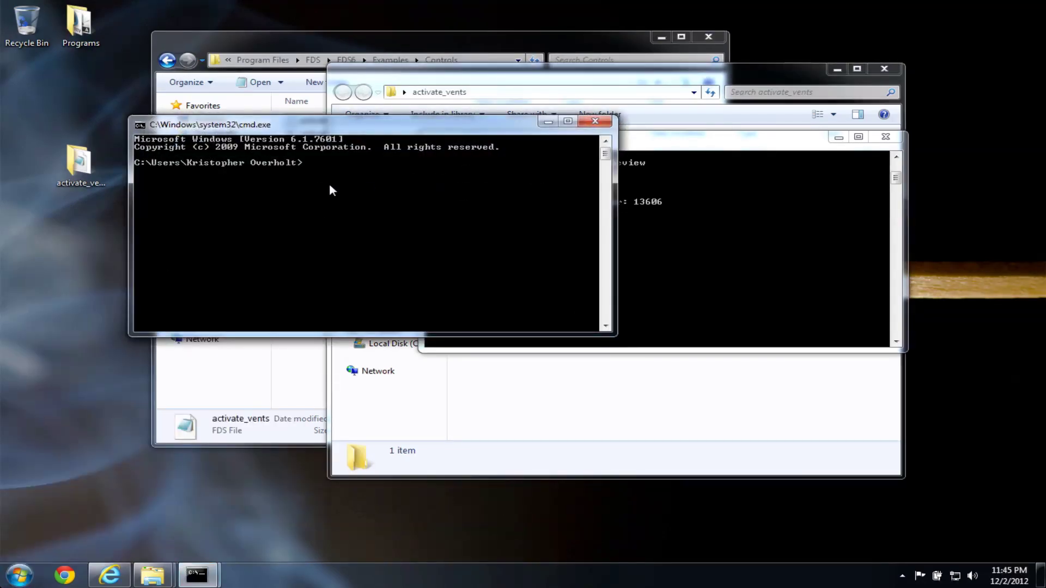
left_click_drag(458, 124, 570, 179)
left_click(705, 177)
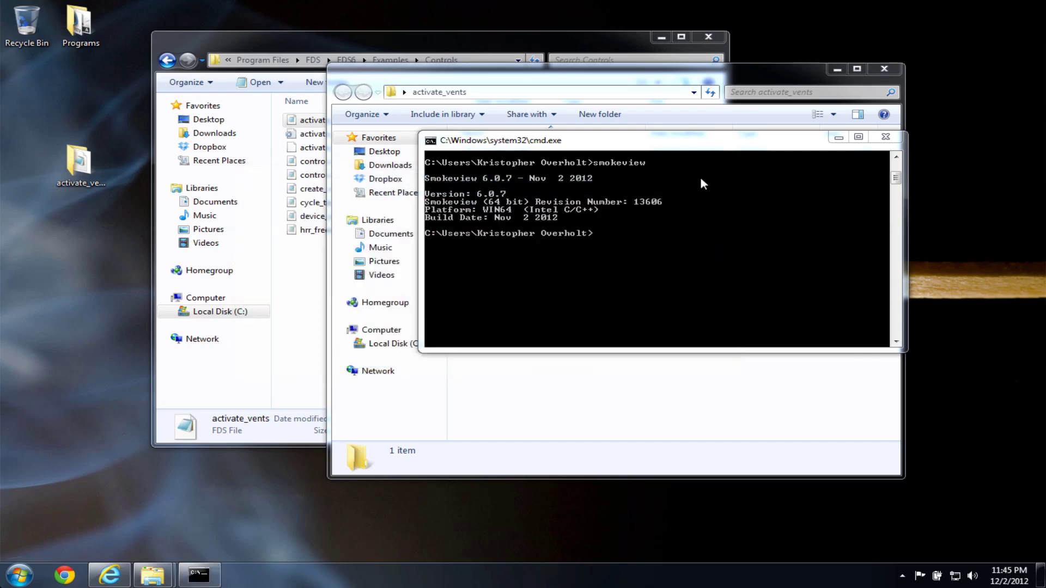
left_click(653, 199)
left_click_drag(599, 140, 571, 139)
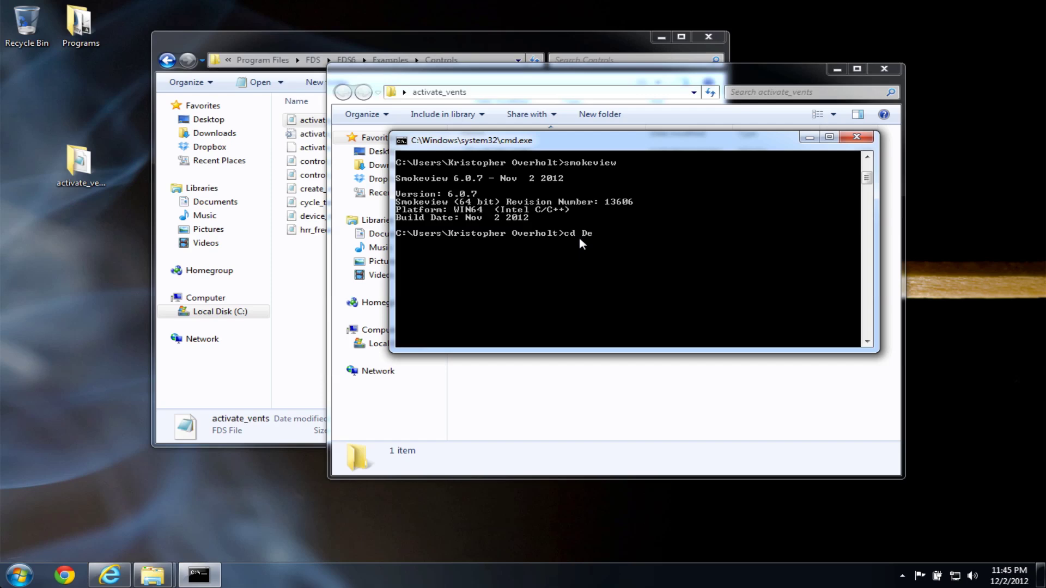
Change into Desktop\activate_vents, listing each folder's contents with dir.
type("ktop")
key("Return")
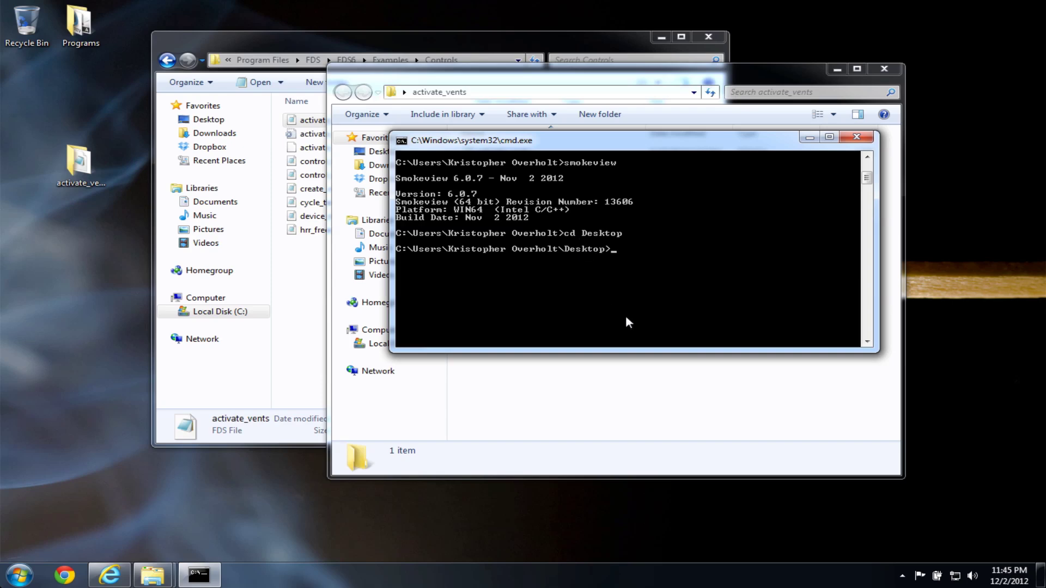
type("dir")
key("Return")
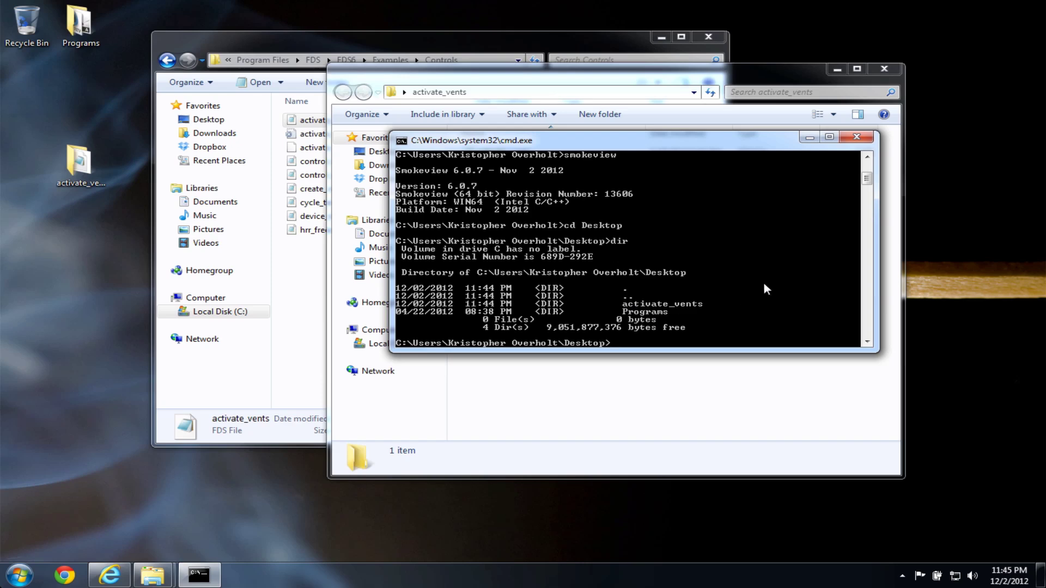
type("cd act")
key("Tab")
key("Return")
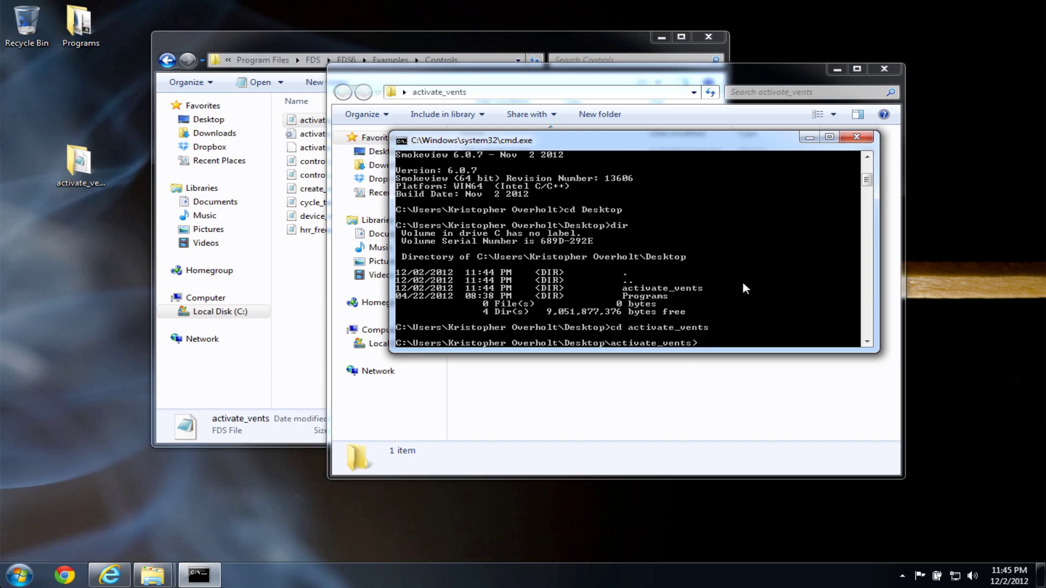
type("dir")
key("Return")
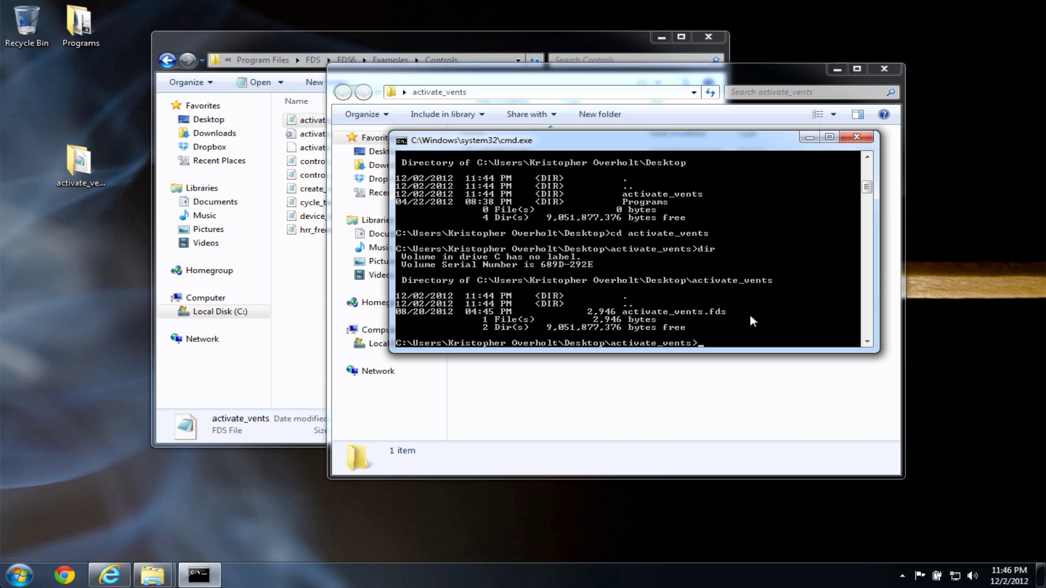
Enter the command fds activate_vents.fds using Tab completion.
type("fds")
type("act")
key("Tab")
Run FDS on activate_vents.fds to completion, then list the 8 output files with dir.
key("Return")
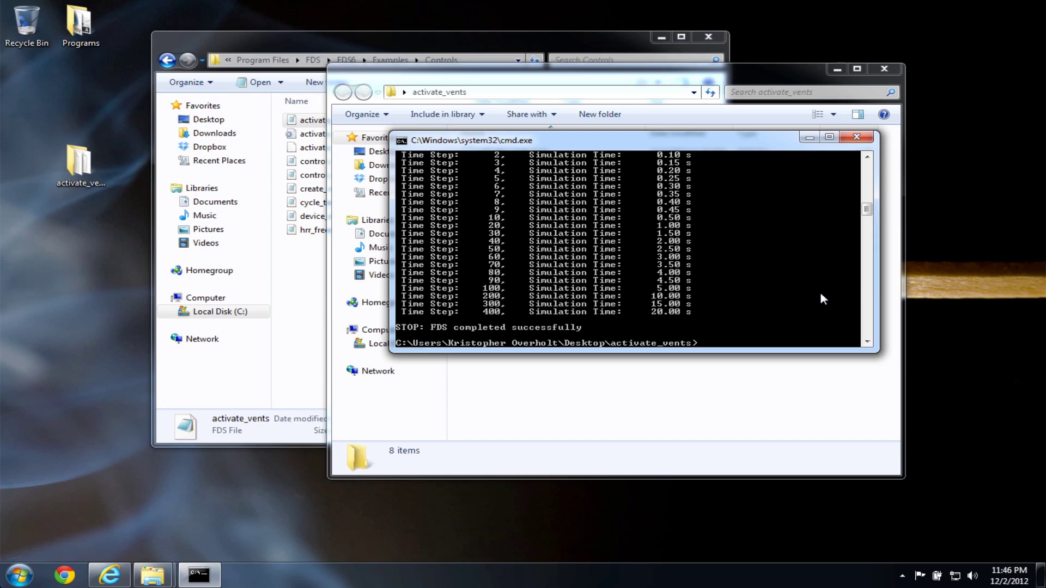
type("dir")
key("Return")
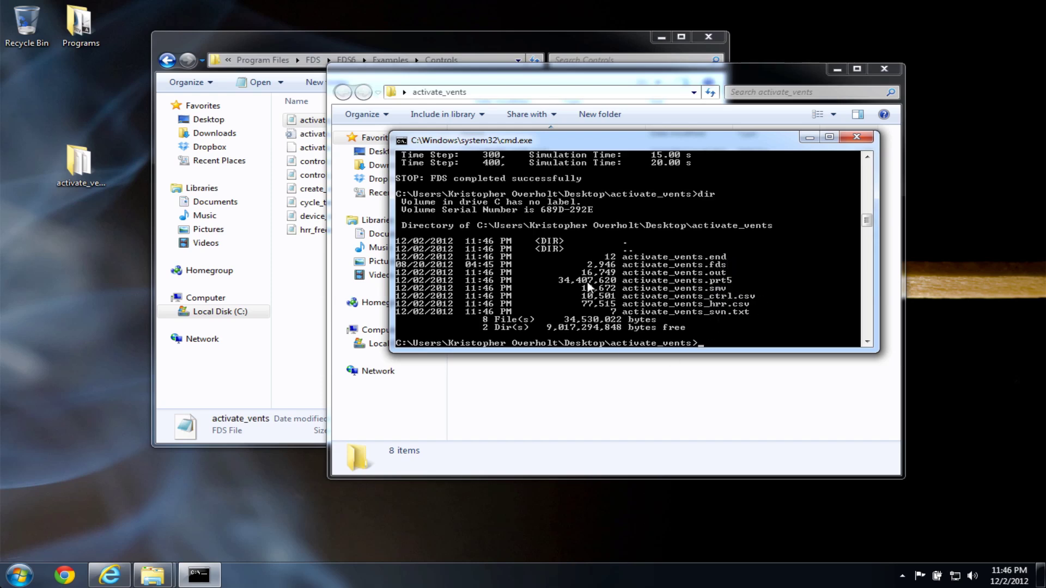
Launch Smokeview on the activate_vents case with 'smokeview activate_vents'.
type("smokeview activate_vents.end")
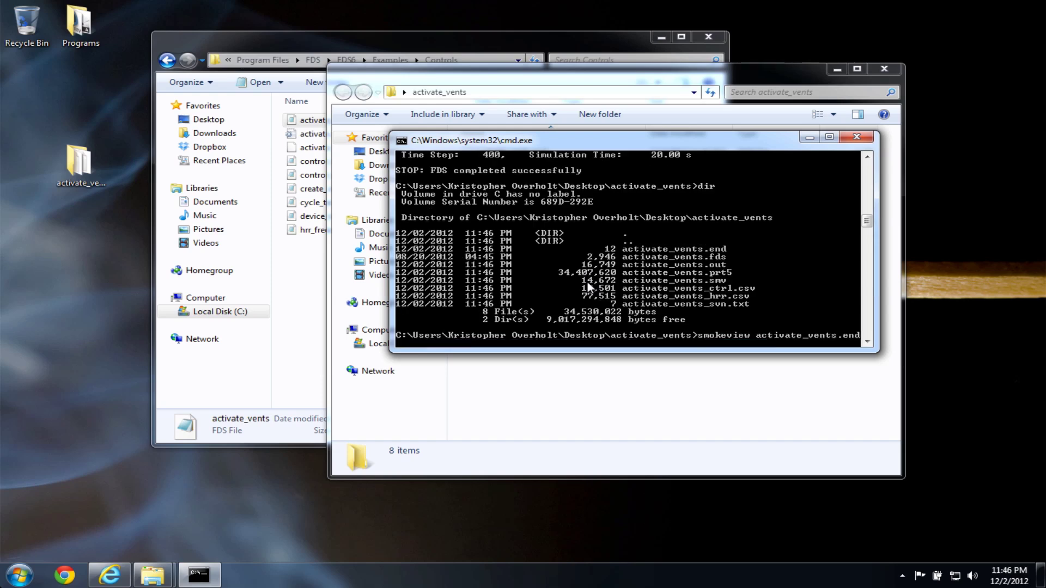
key("BackSpace")
key("BackSpace")
key("BackSpace")
key("Return")
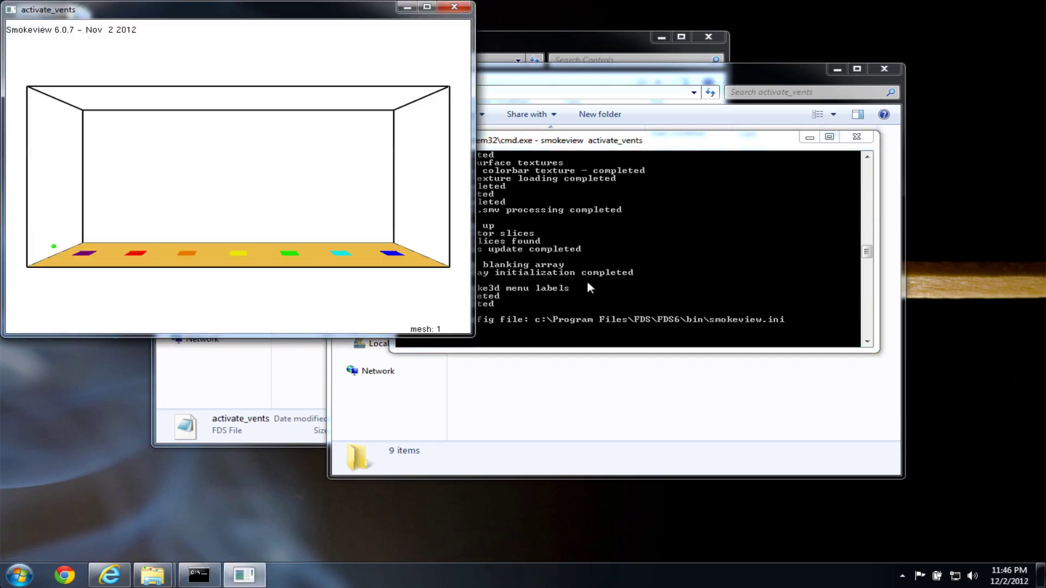
left_click_drag(207, 13, 402, 79)
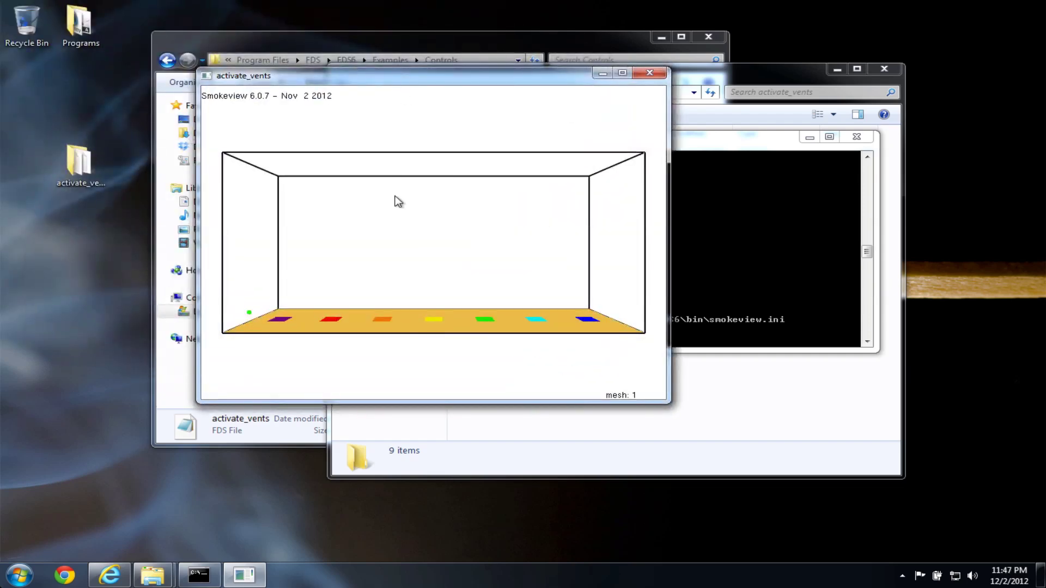
Load the particles data via Load/Unload > Particle file to animate the vent particles.
right_click(387, 218)
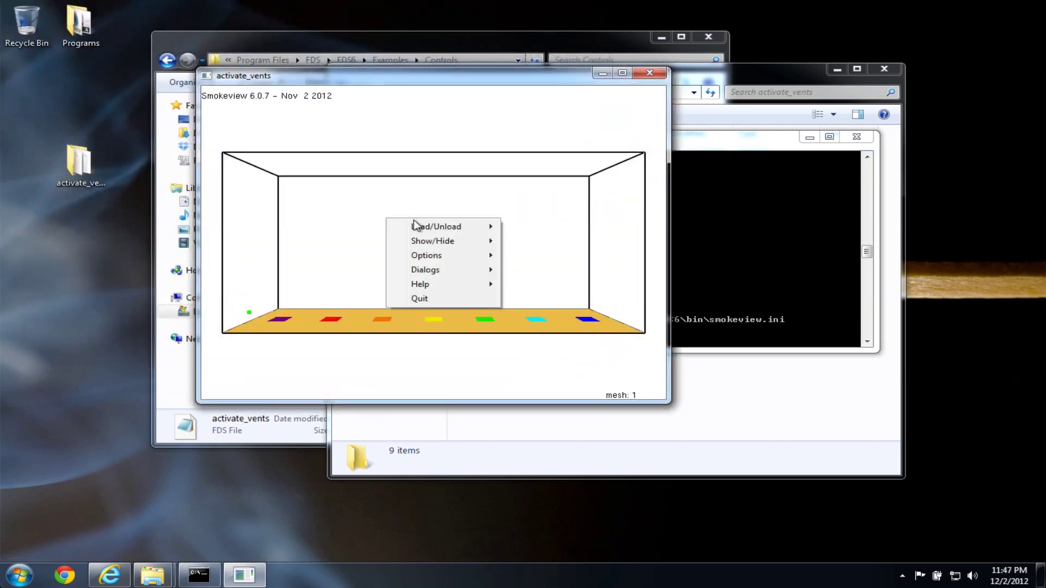
mouse_move(424, 227)
mouse_move(595, 227)
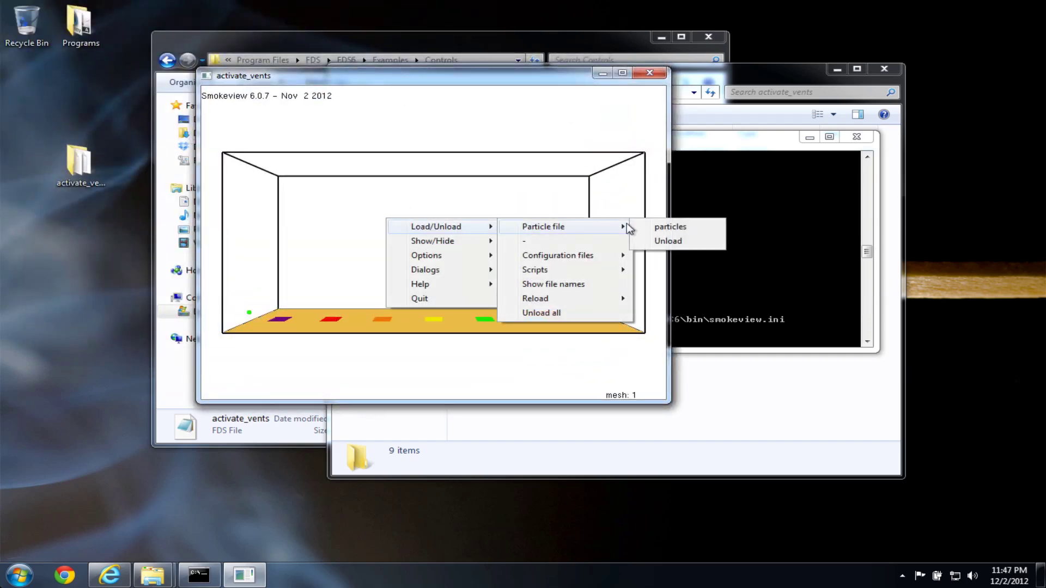
left_click(663, 227)
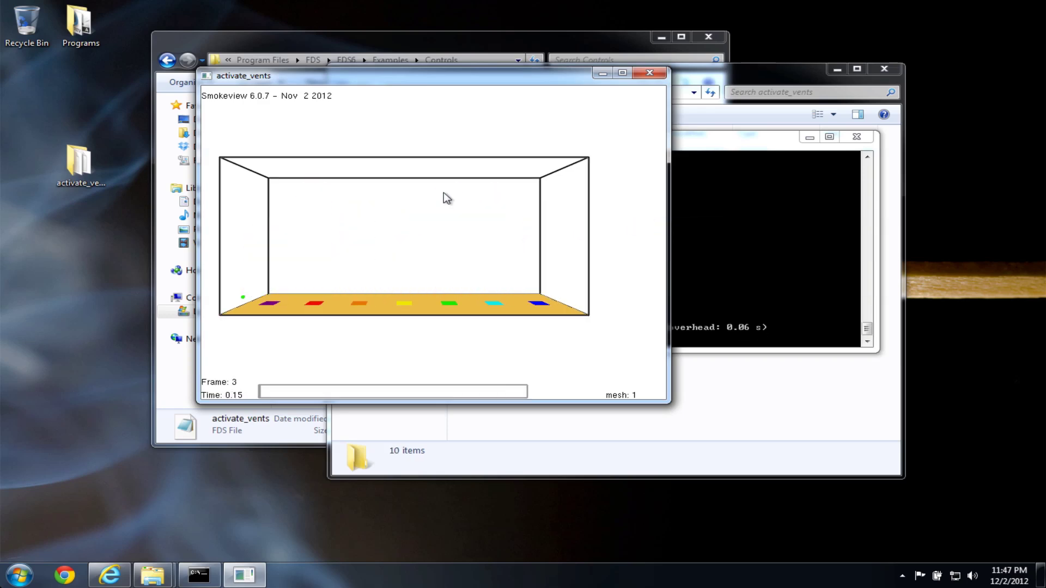
Close Smokeview and reopen the activate_vents SMV file from the desktop folder.
left_click(653, 74)
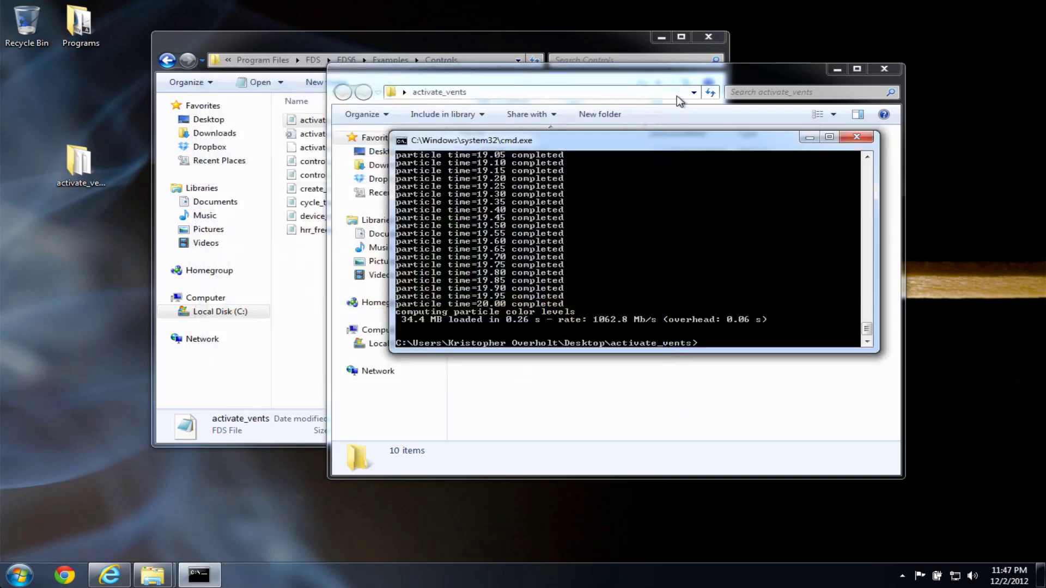
double_click(82, 169)
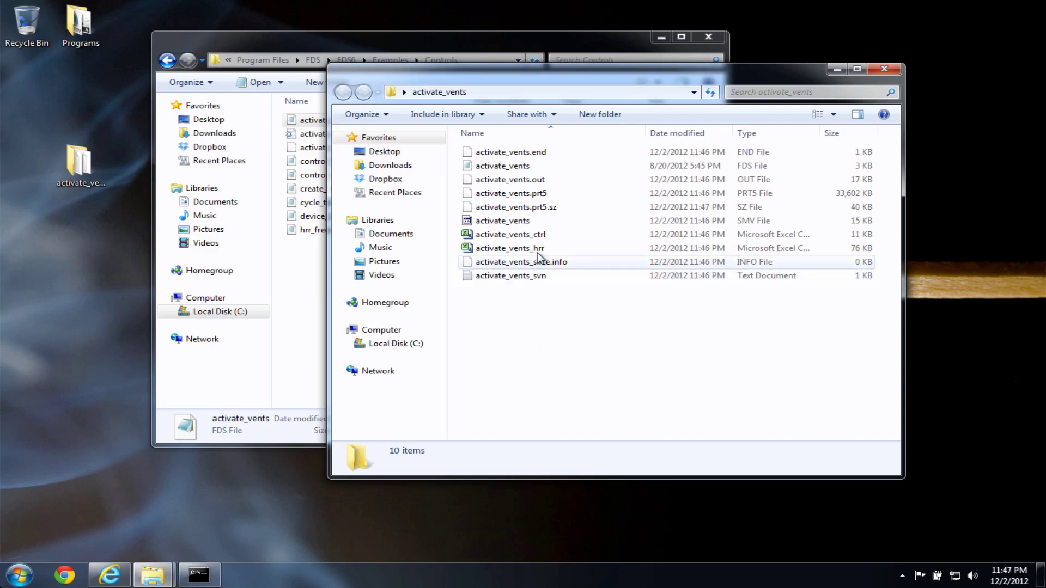
left_click(531, 221)
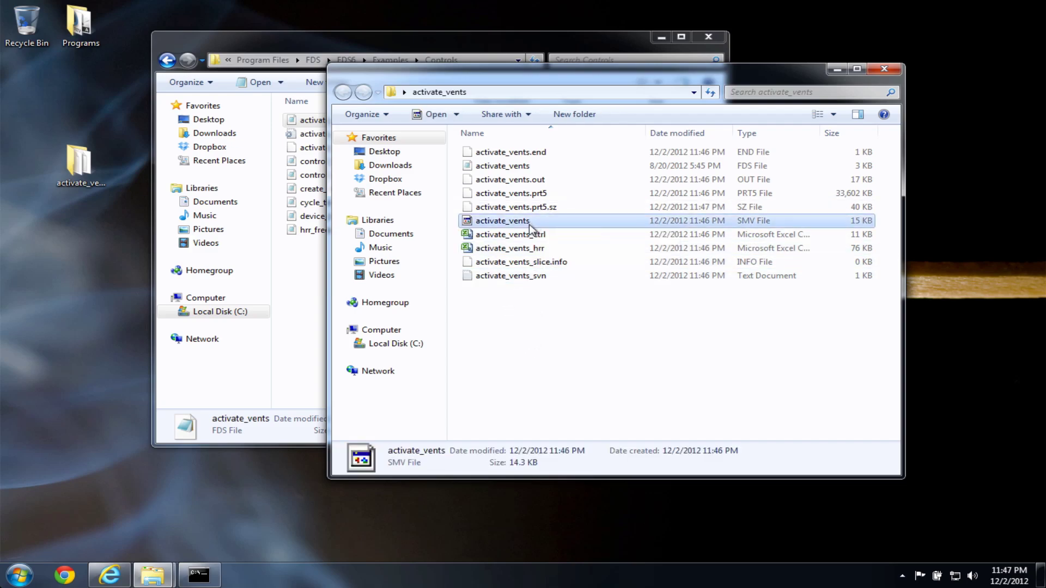
double_click(520, 222)
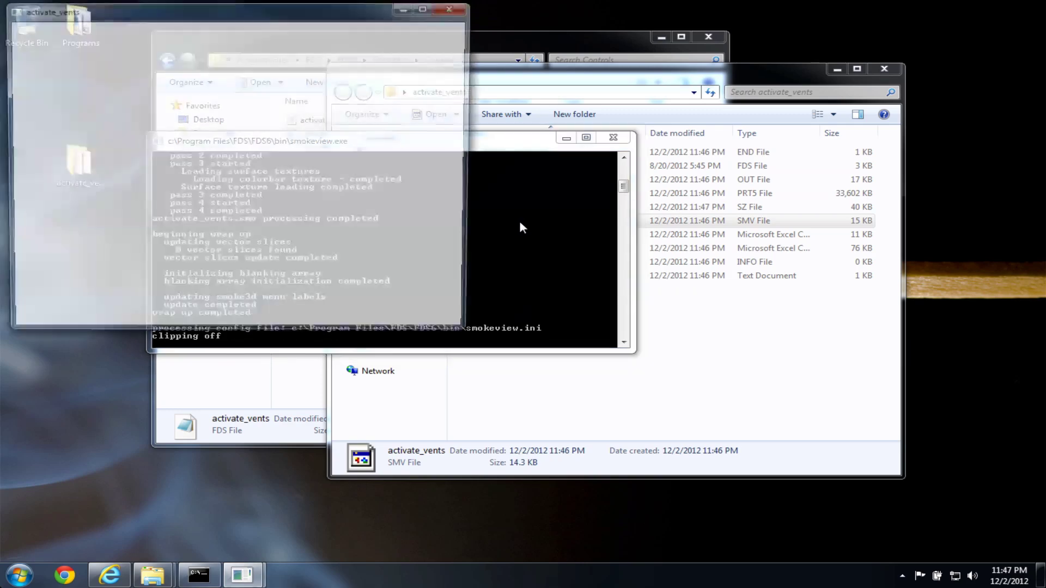
left_click_drag(276, 8, 445, 65)
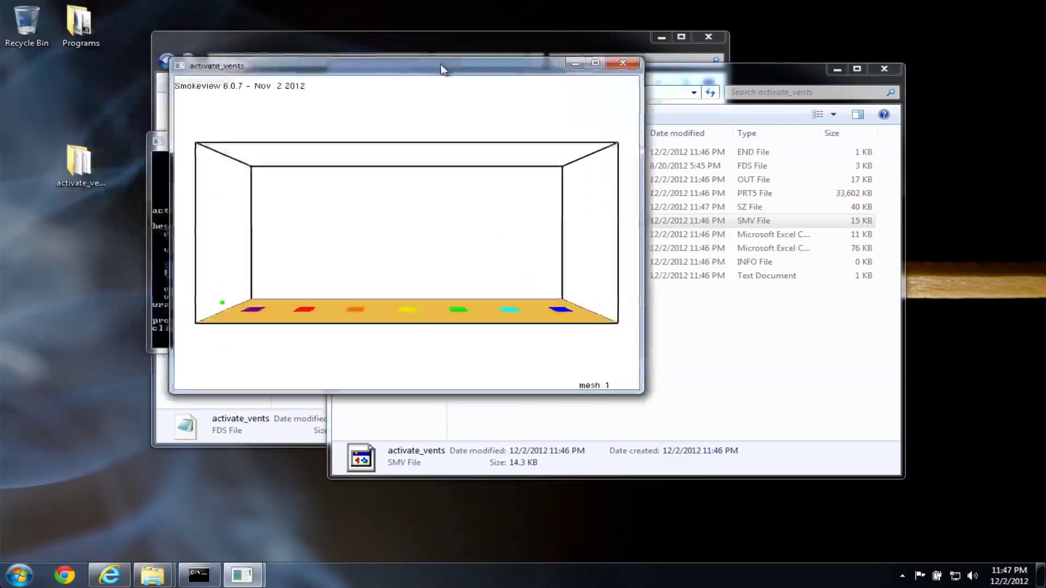
Load the particle file, close Smokeview, and return to the console's loading output.
right_click(405, 180)
mouse_move(455, 180)
mouse_move(588, 185)
left_click(681, 183)
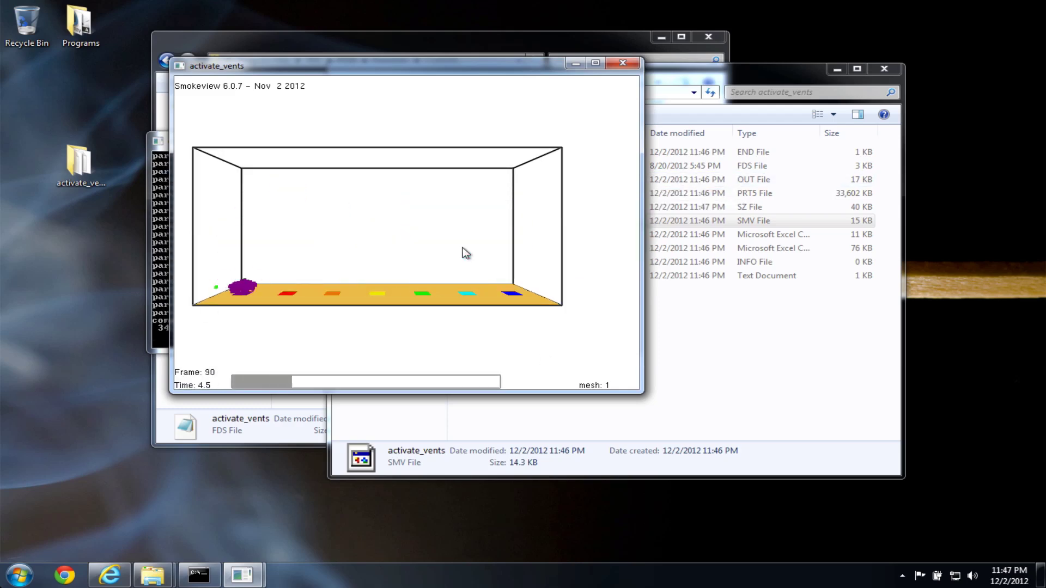
left_click(624, 64)
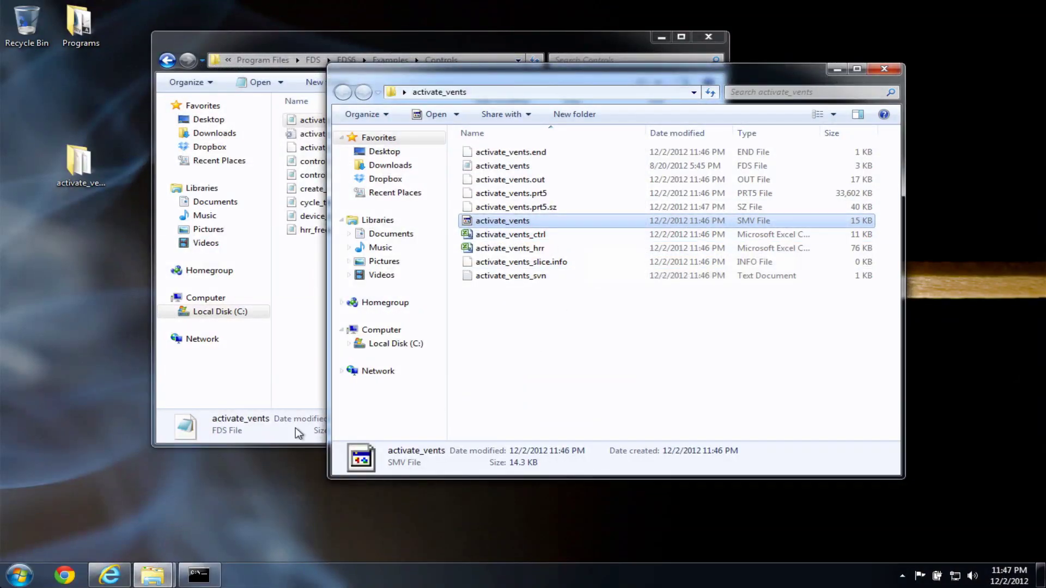
mouse_move(204, 579)
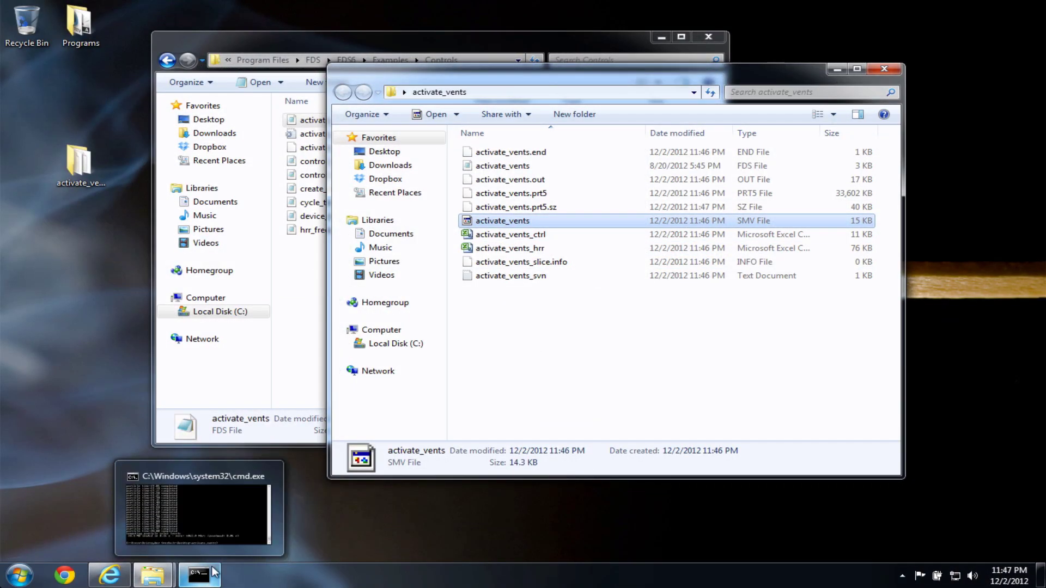
left_click(205, 582)
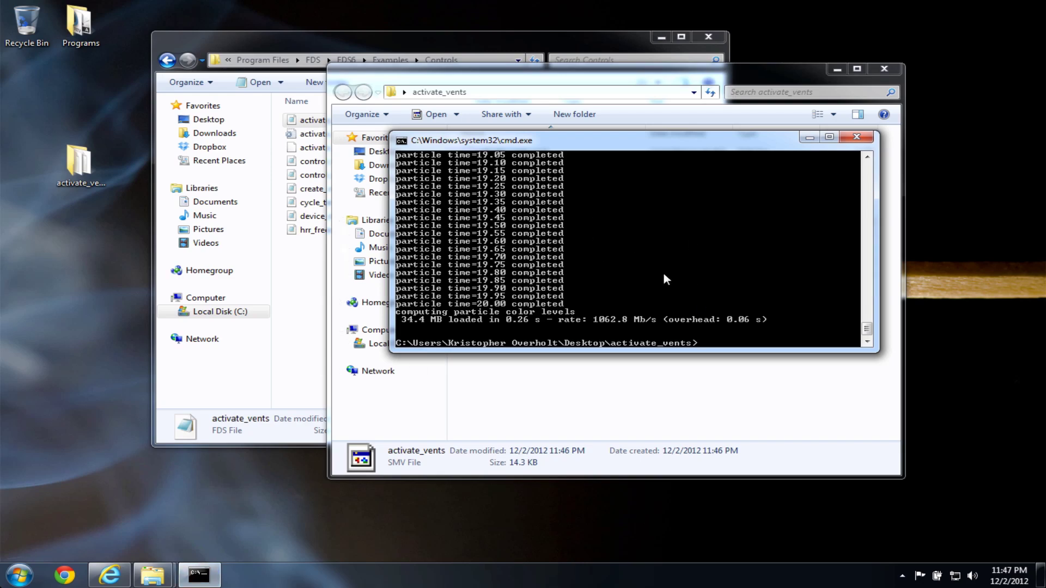
Close the console and folder windows, reopen activate_vents, and start a fresh cmd console.
left_click(856, 136)
left_click(884, 68)
left_click(708, 36)
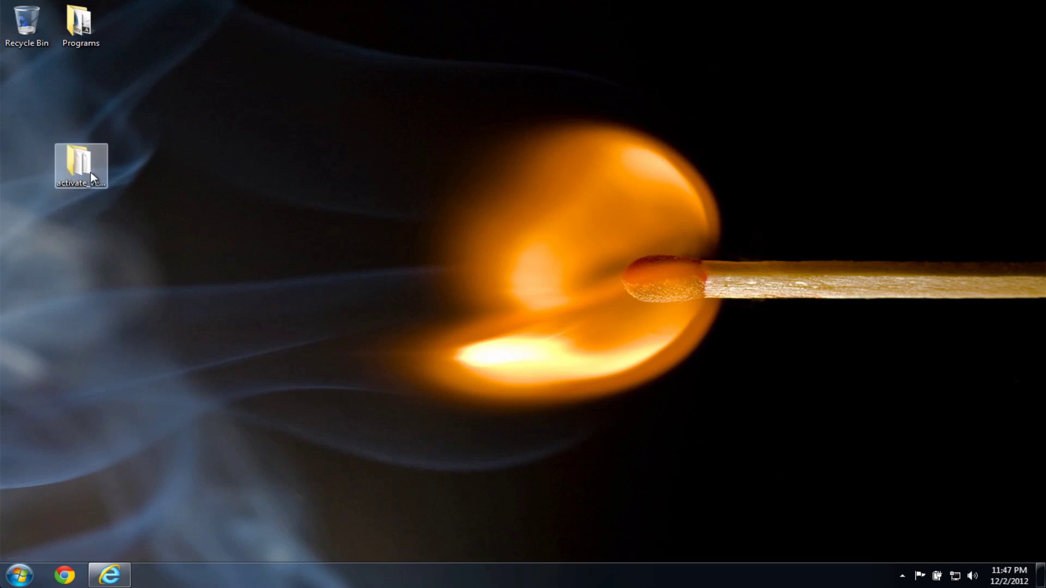
double_click(79, 163)
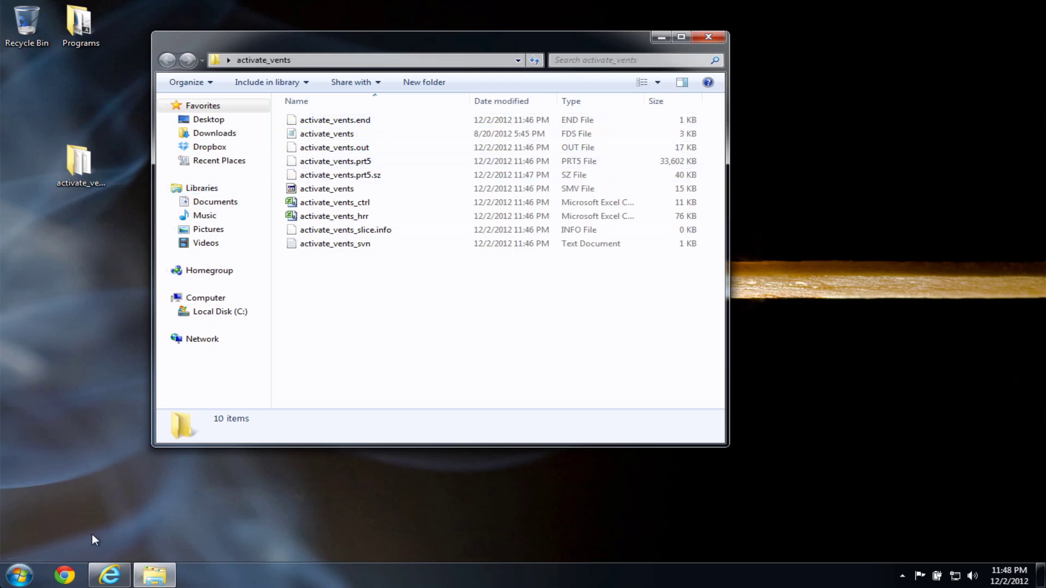
left_click(39, 576)
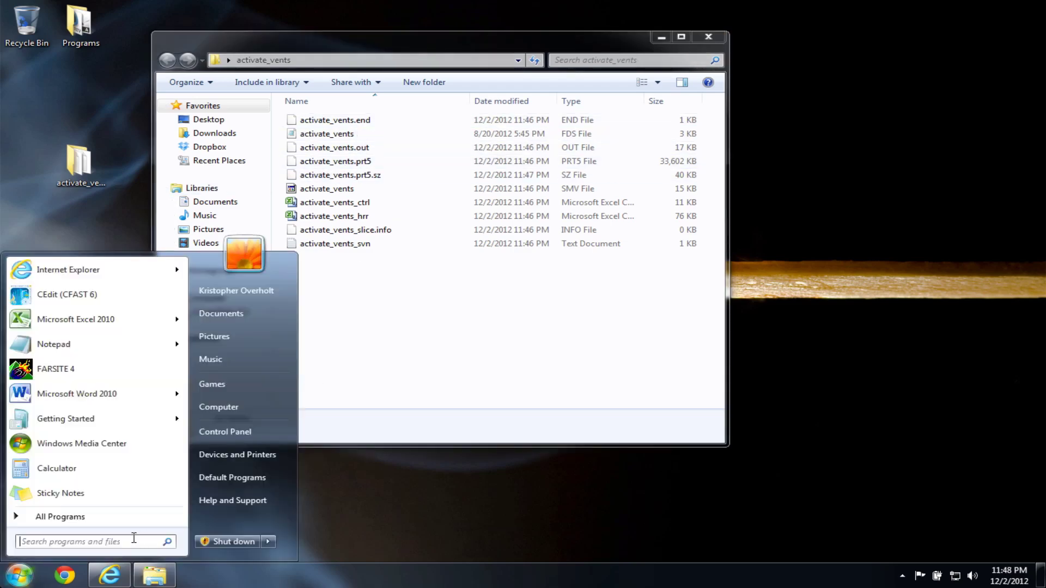
type("cmd")
key("Return")
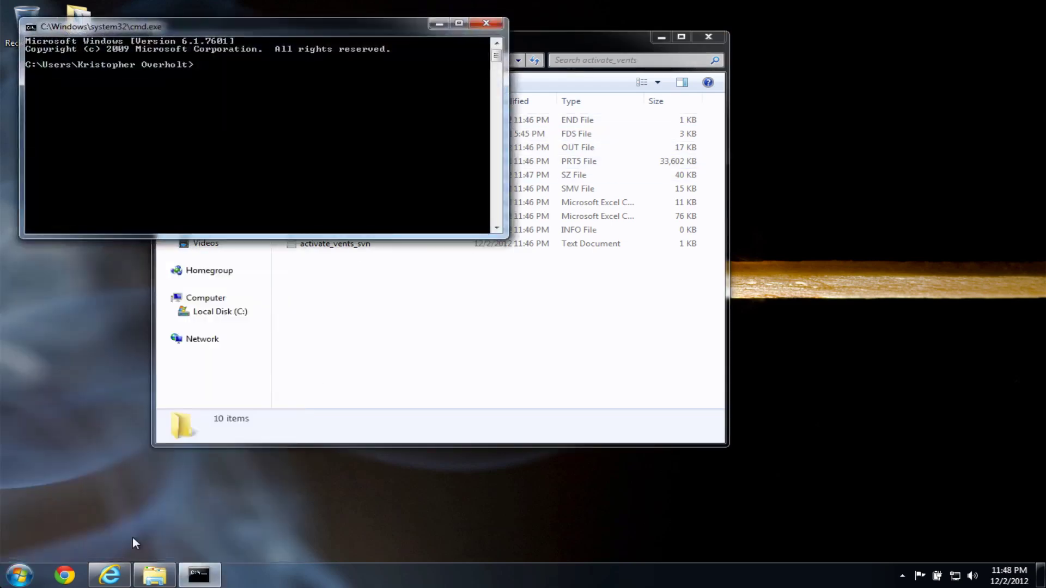
left_click_drag(273, 36, 383, 129)
Change into Desktop\activate_vents and run fds activate_vents.fds.
type("cd Desktop")
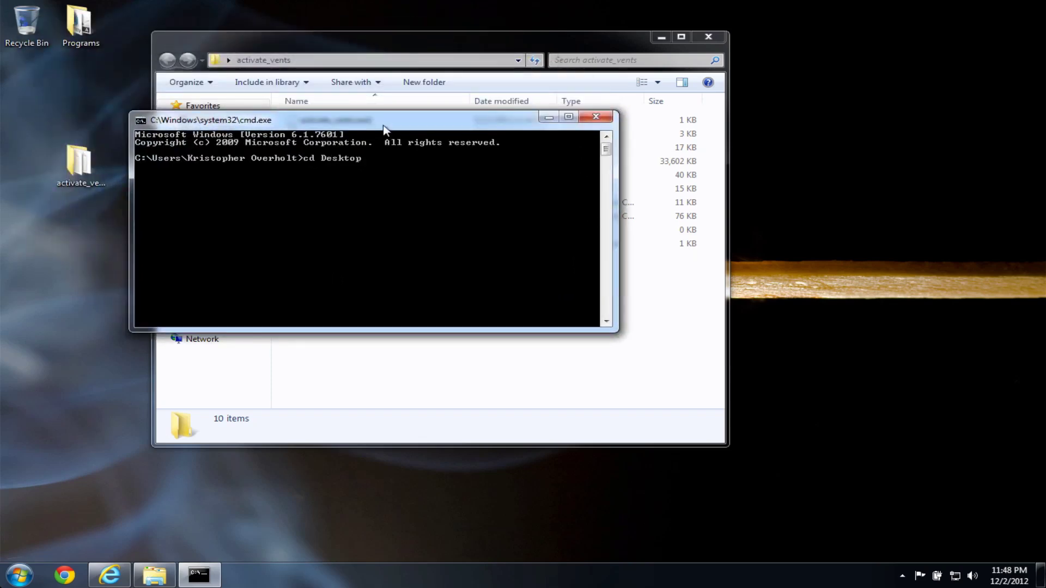
key("Return")
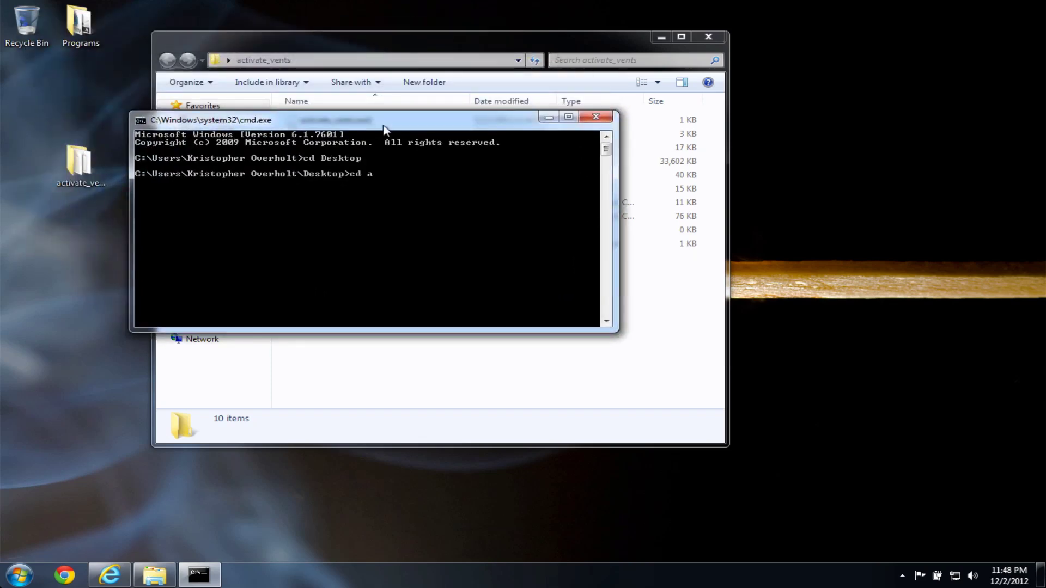
key("Tab")
key("Return")
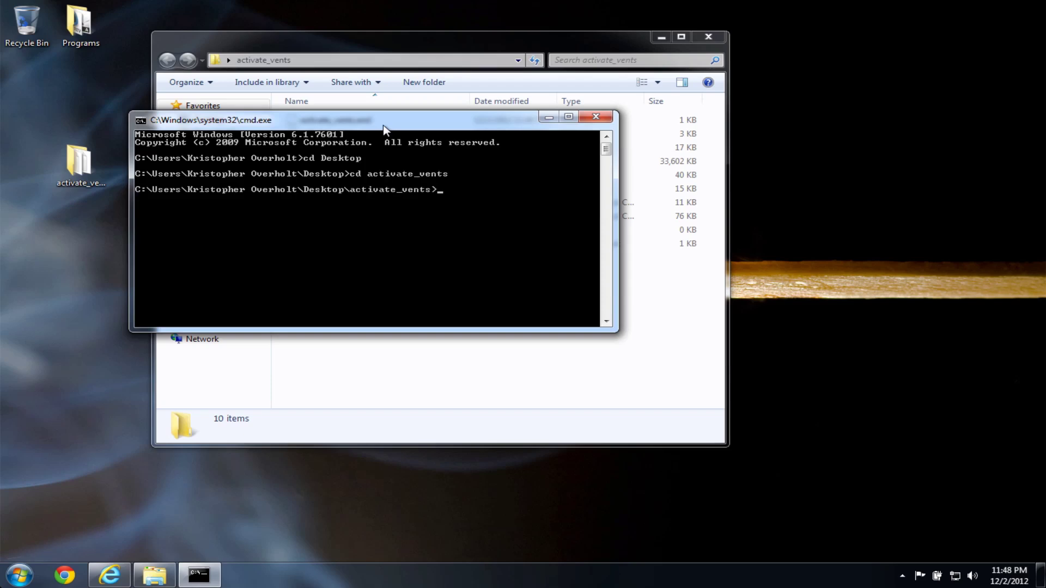
type("fds ac")
key("Tab")
key("BackSpace")
key("BackSpace")
key("BackSpace")
type("fds")
key("Return")
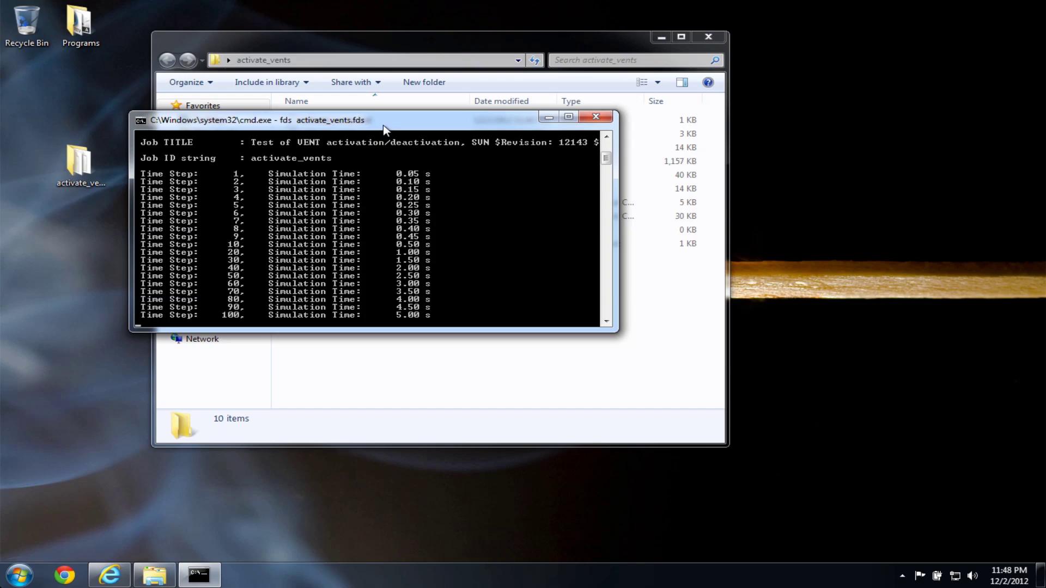
Open the finished activate_vents case in Smokeview, close it, and return to the folder window.
left_click_drag(389, 121, 724, 111)
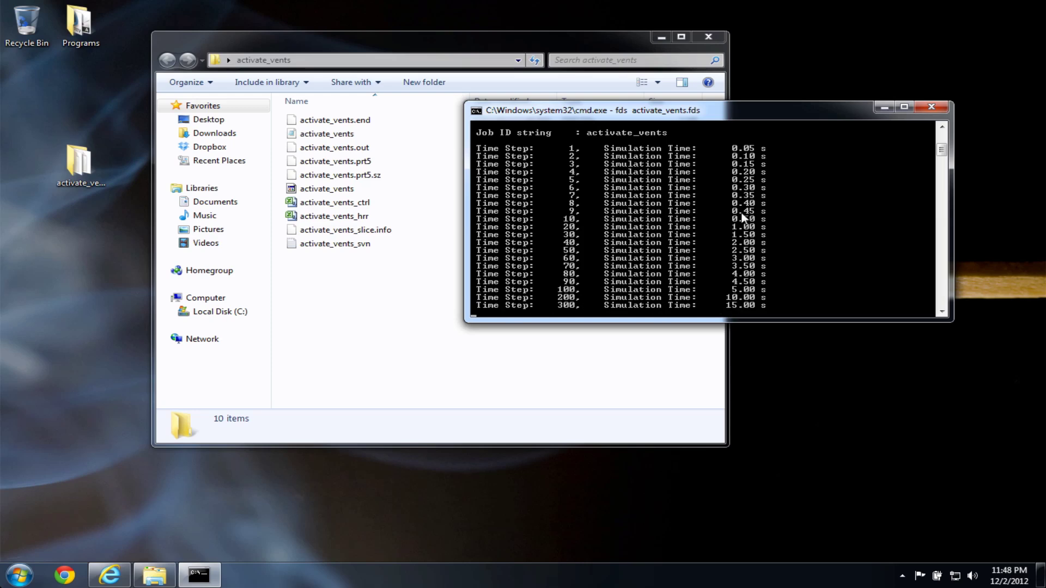
type("smokeview")
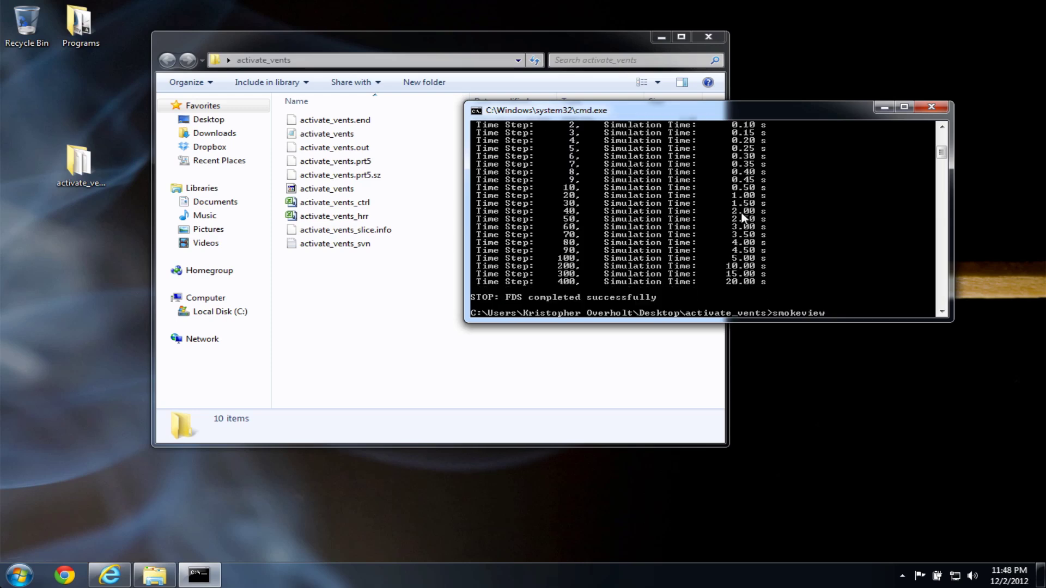
key("Tab")
key("BackSpace")
key("BackSpace")
key("BackSpace")
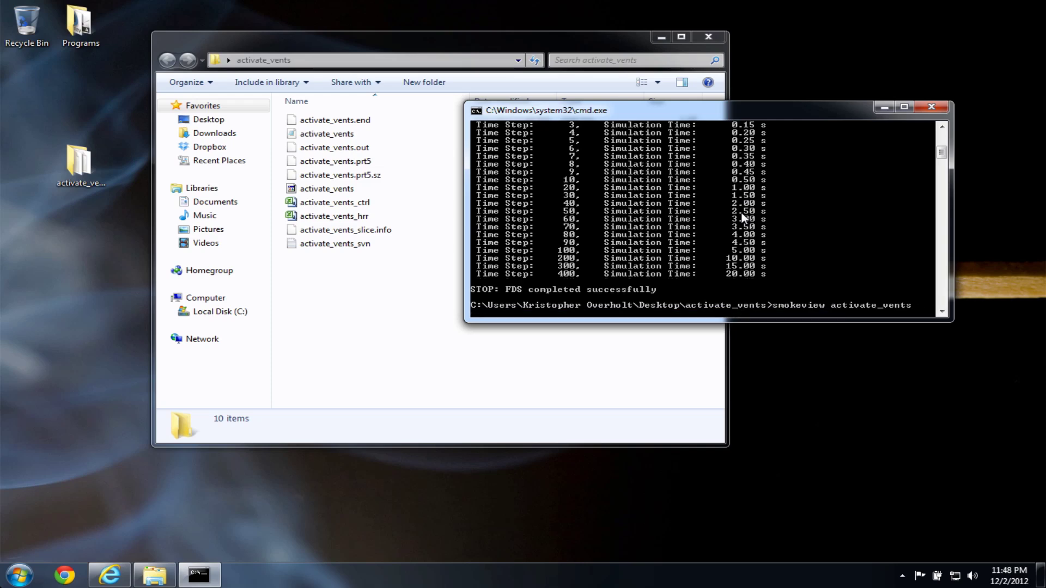
key("Return")
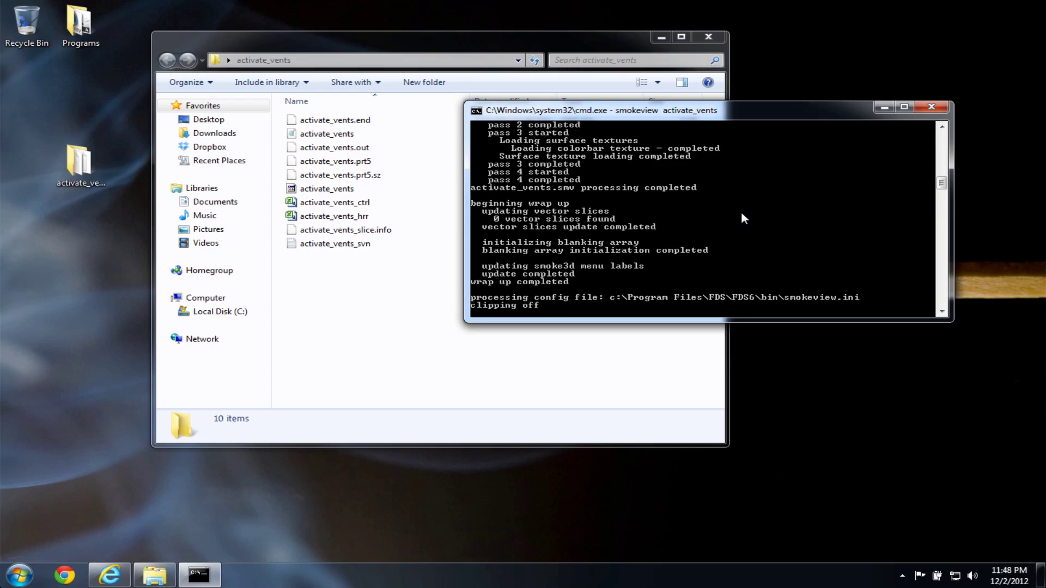
left_click(455, 10)
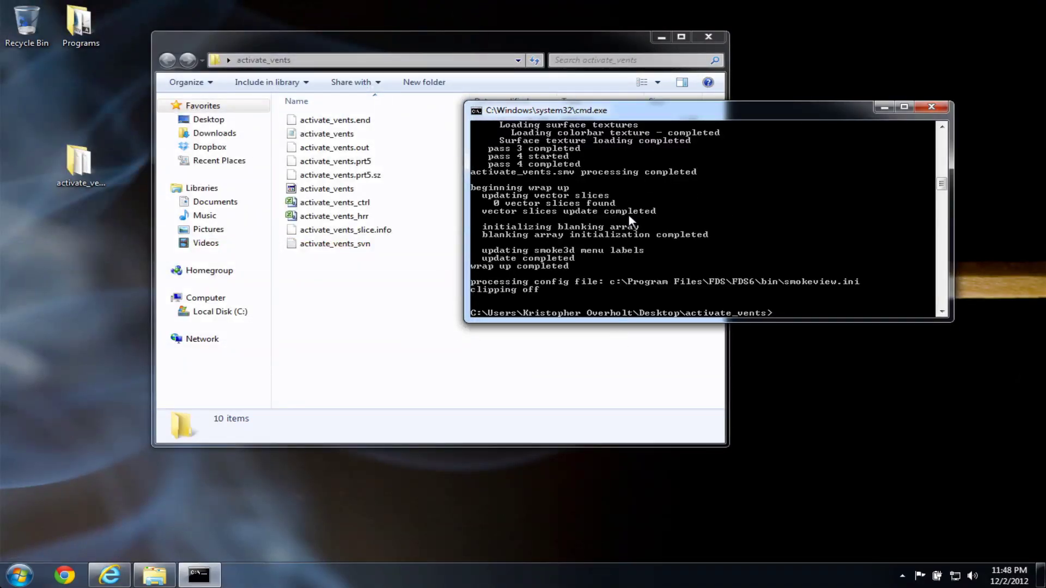
left_click(398, 306)
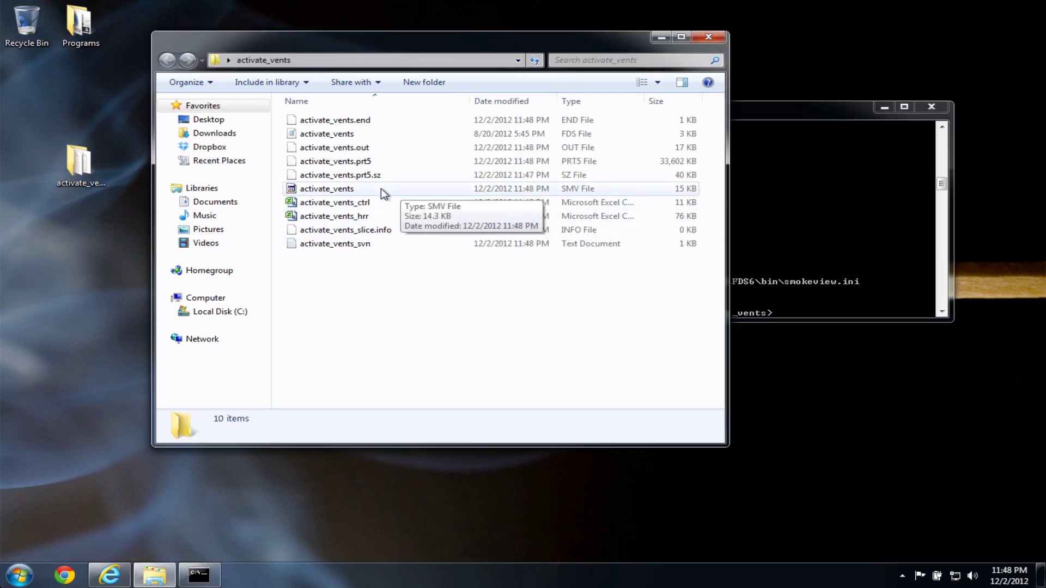
double_click(352, 190)
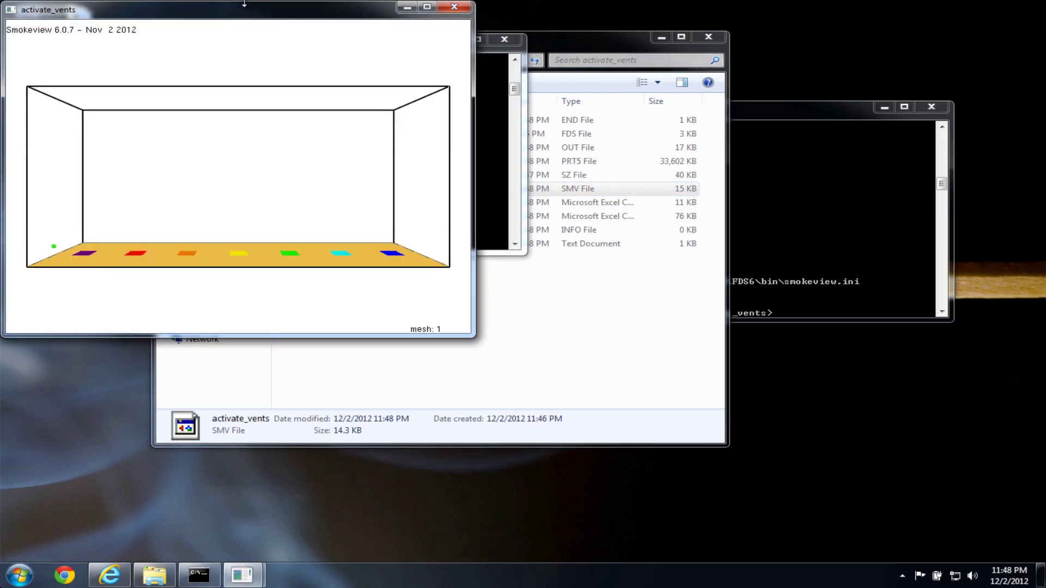
left_click_drag(244, 8, 371, 75)
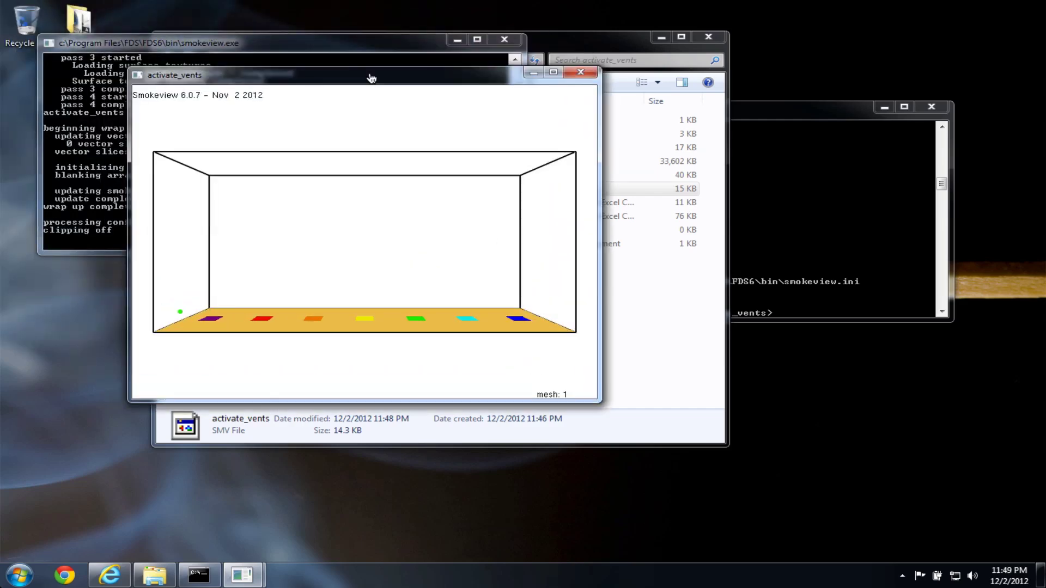
left_click(581, 72)
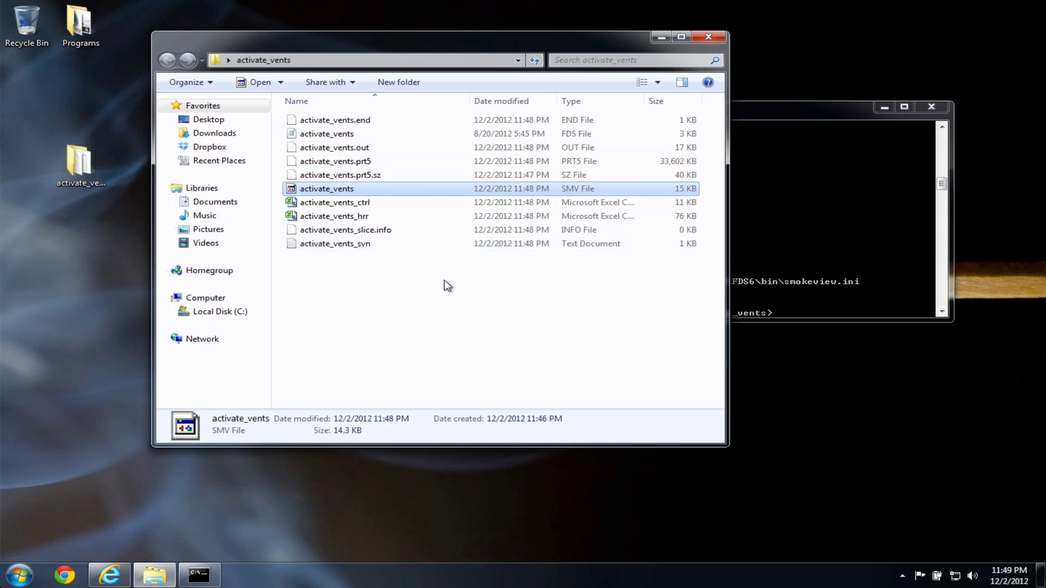
Close the Command Prompt window and the activate_vents folder window.
left_click(817, 242)
left_click_drag(757, 109, 635, 138)
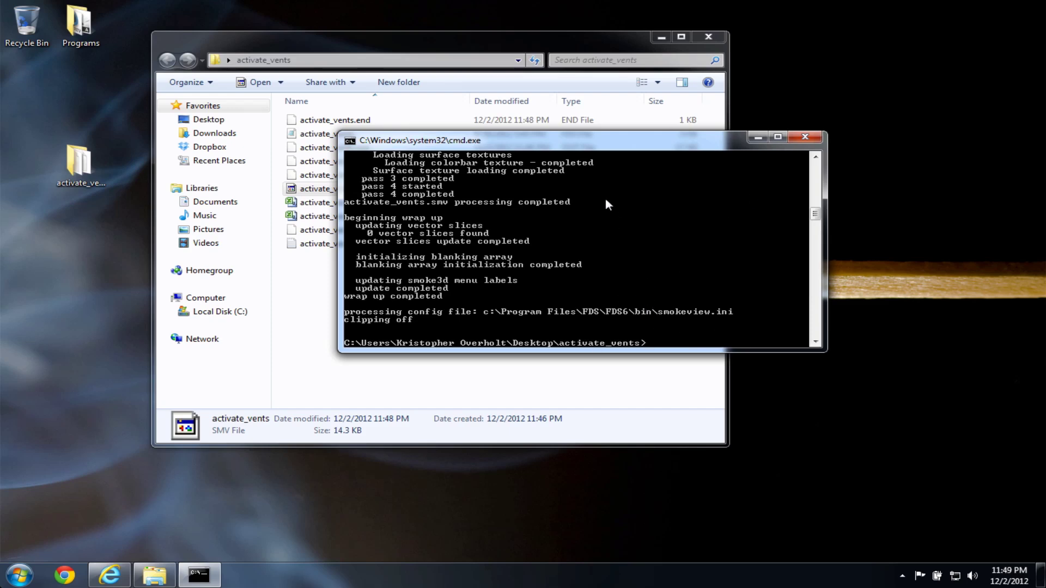
left_click(806, 134)
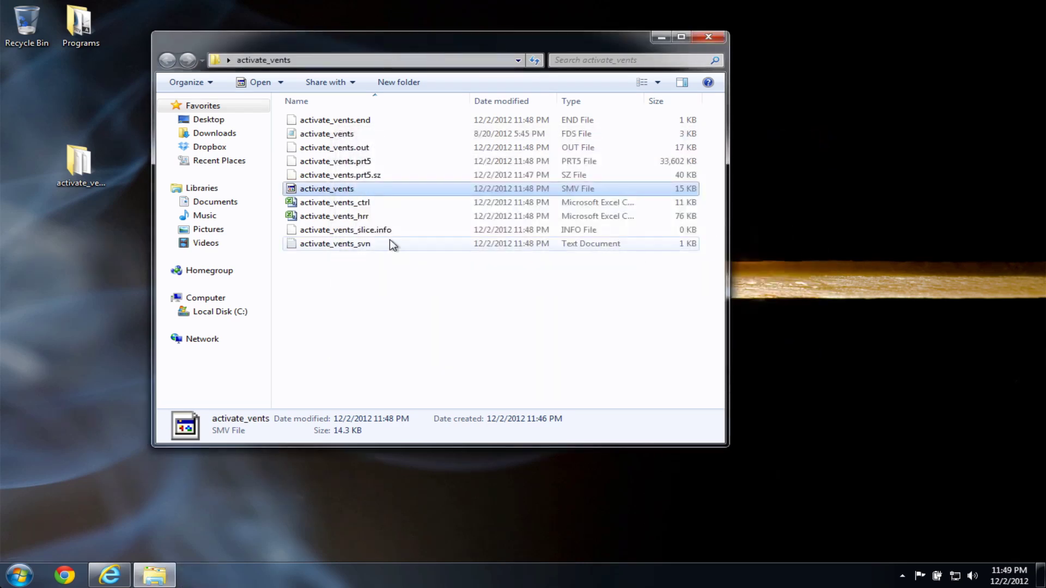
left_click(717, 35)
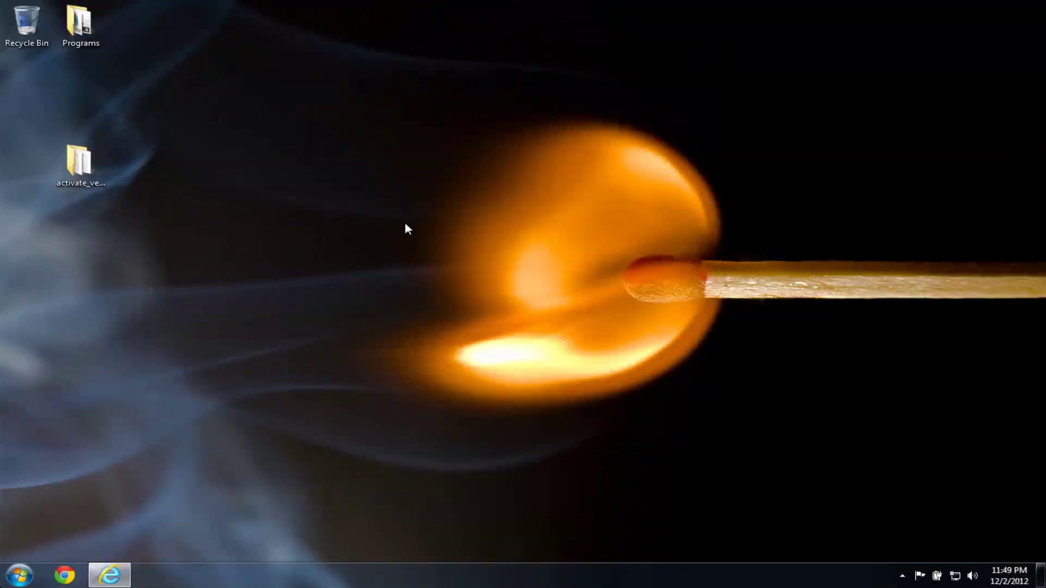